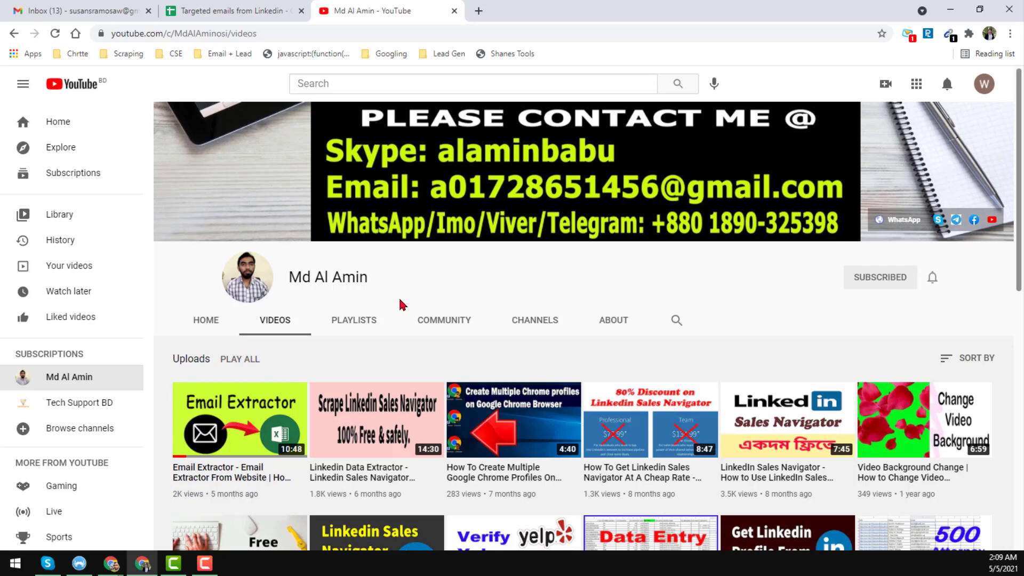
scroll(401, 304, down, 2)
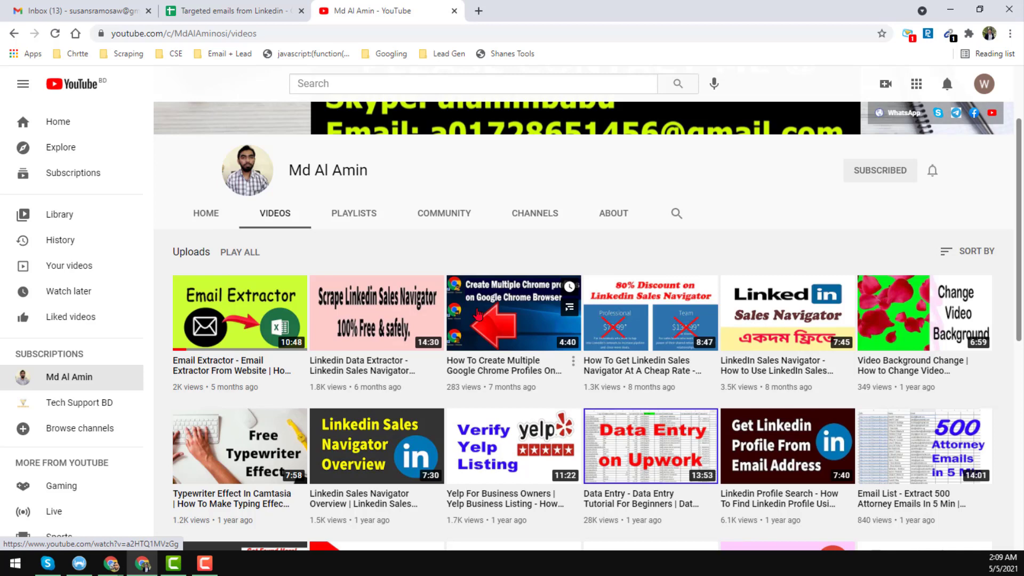
scroll(477, 315, down, 2)
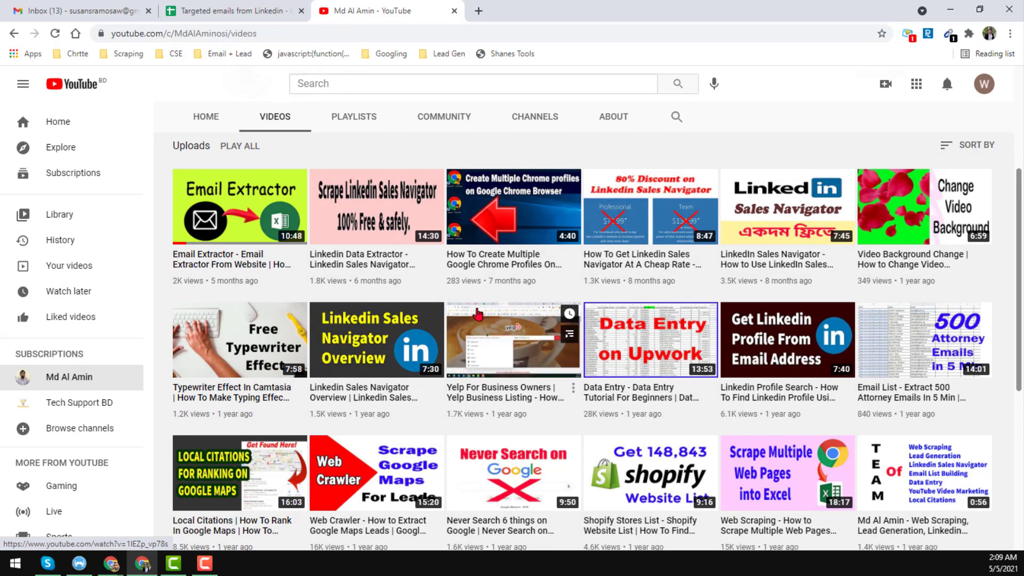
scroll(478, 315, down, 2)
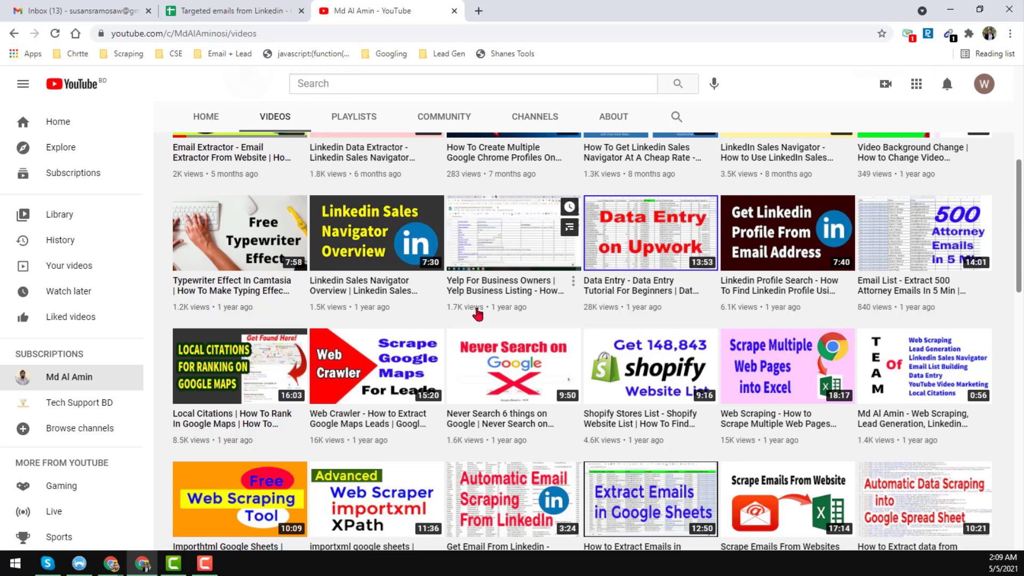
scroll(477, 315, up, 2)
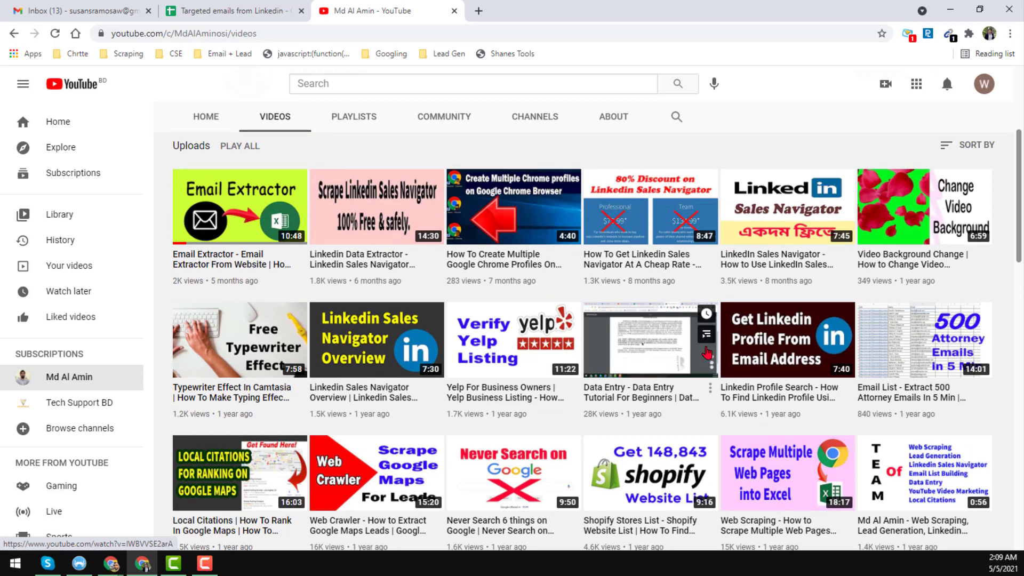
scroll(707, 353, up, 4)
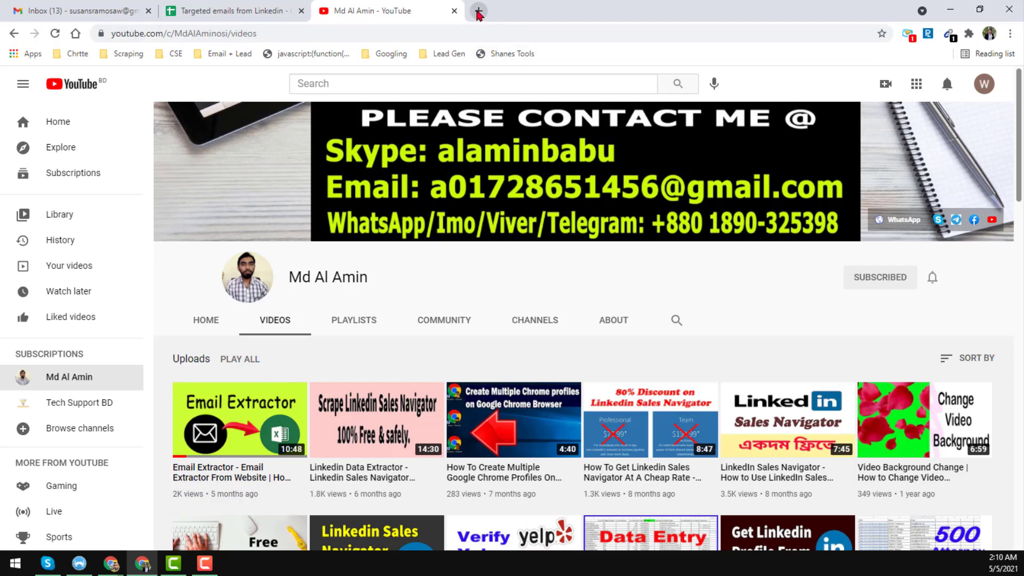
click(479, 10)
click(477, 30)
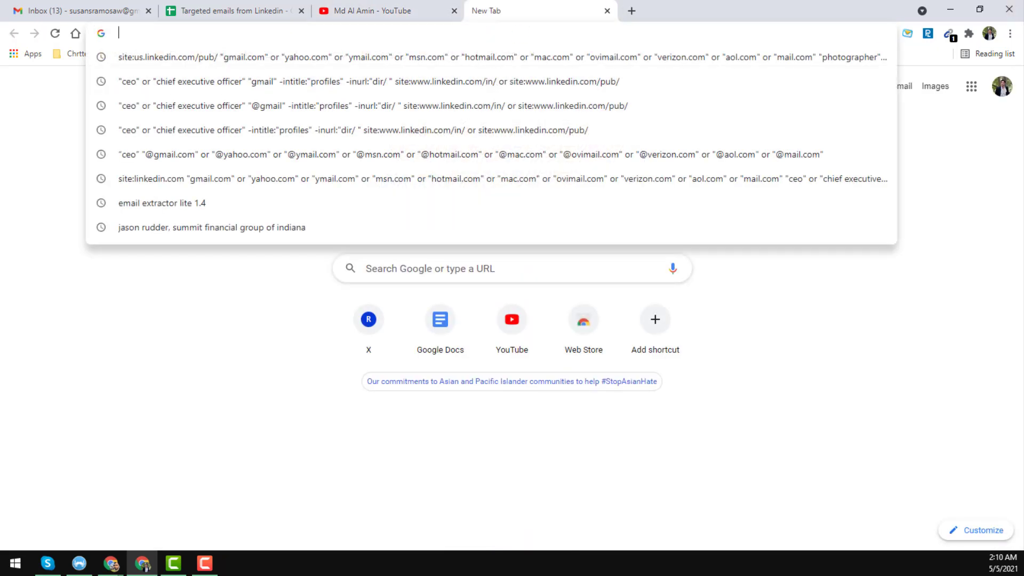
click(568, 31)
text(https://recruitin.net/)
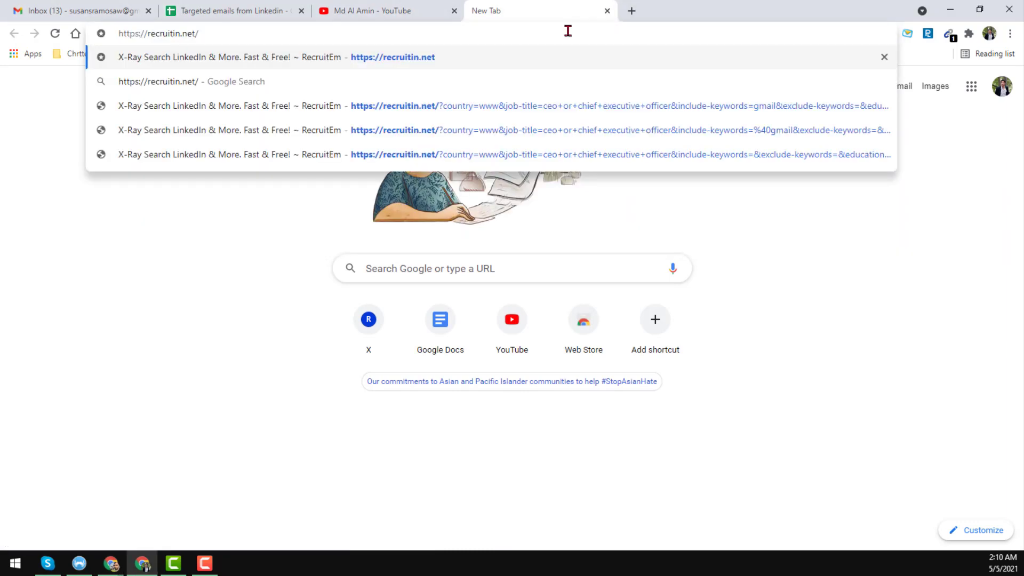
key(Return)
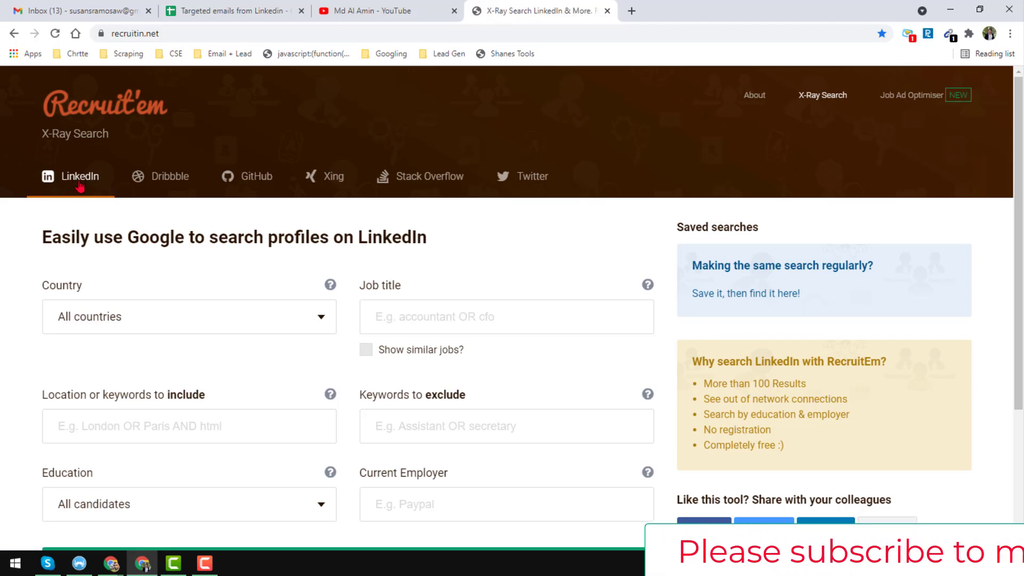
Set the country of the LinkedIn X-Ray search to United States
scroll(229, 245, down, 2)
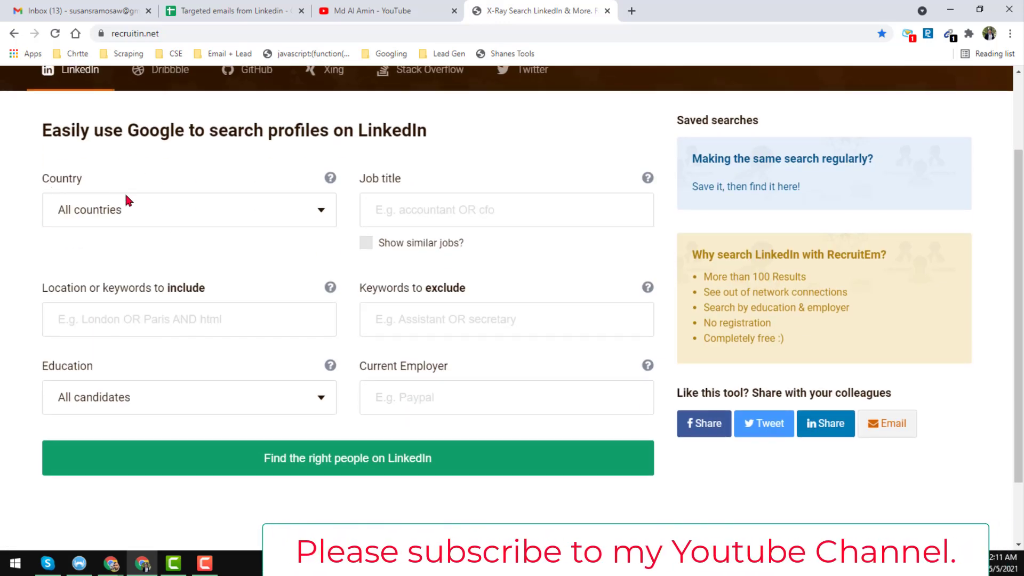
click(158, 217)
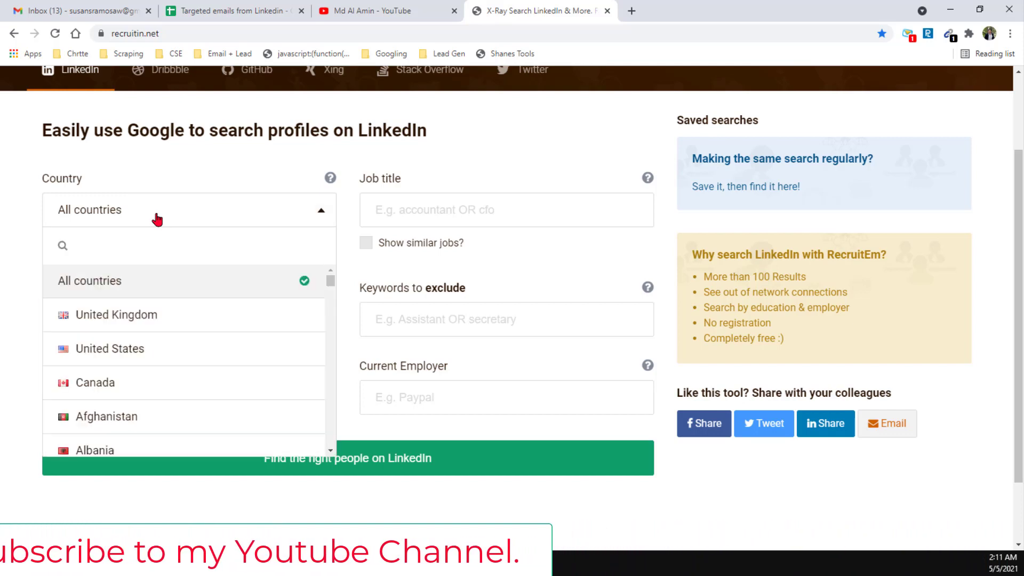
text(un)
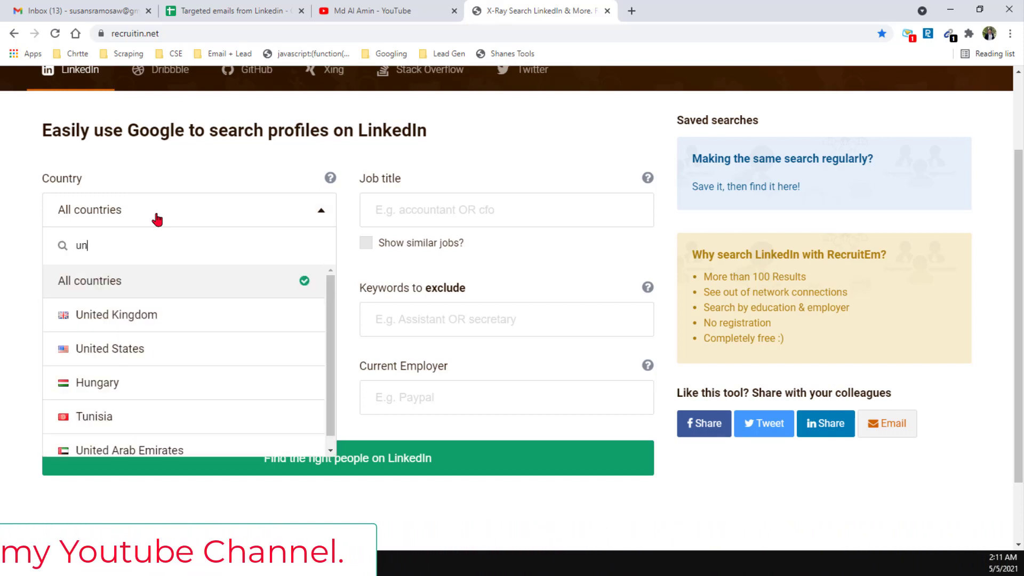
click(169, 349)
click(199, 207)
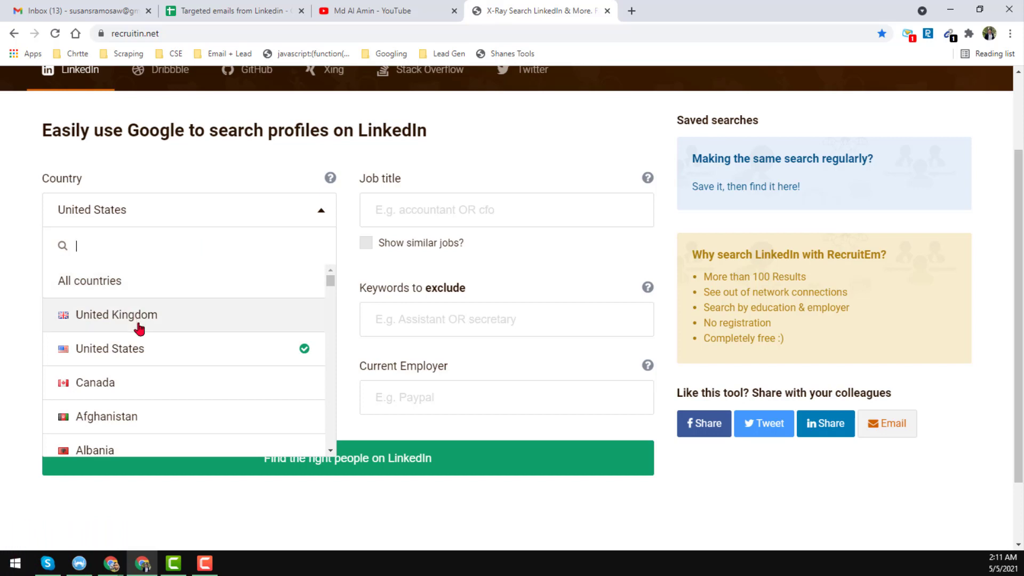
scroll(150, 346, down, 4)
scroll(156, 357, up, 4)
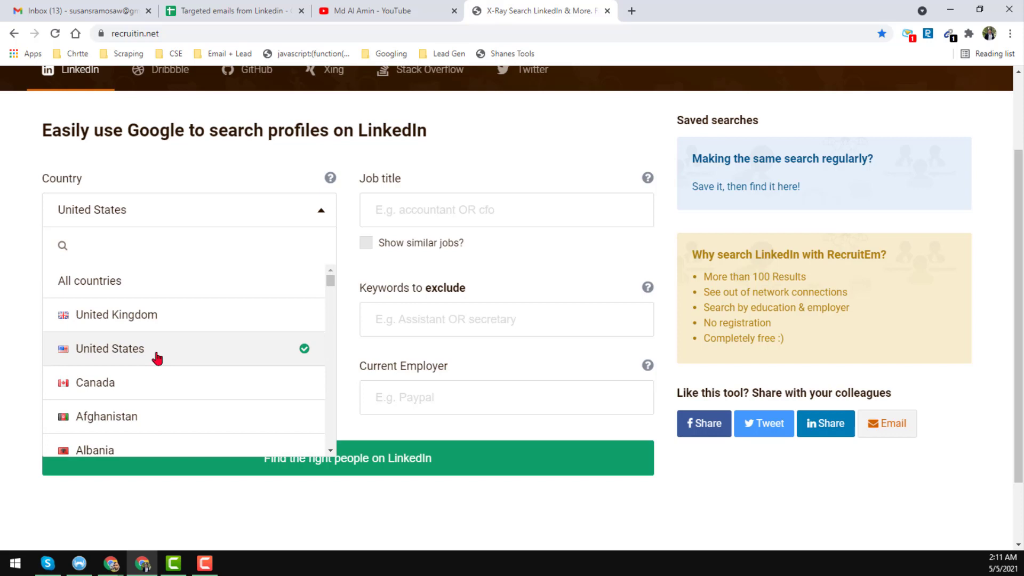
click(157, 357)
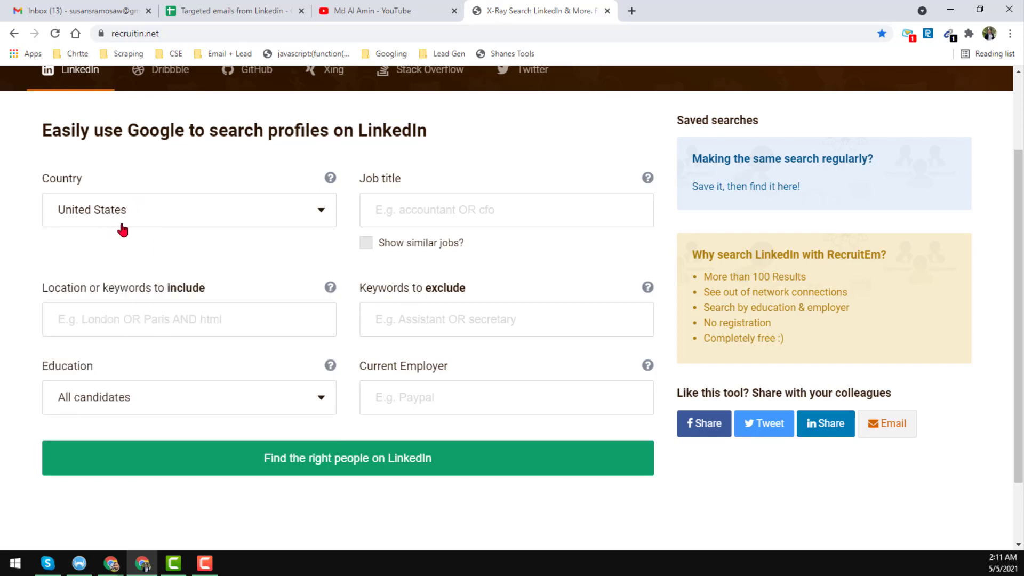
Fill in the job title with the suggested "ceo or chief executive officer"
click(506, 215)
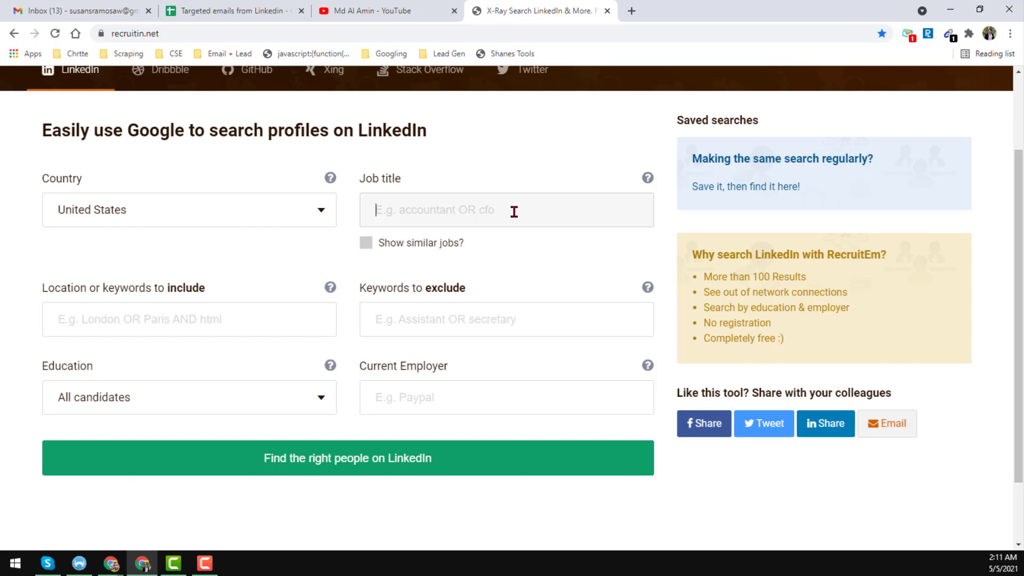
text(ceo)
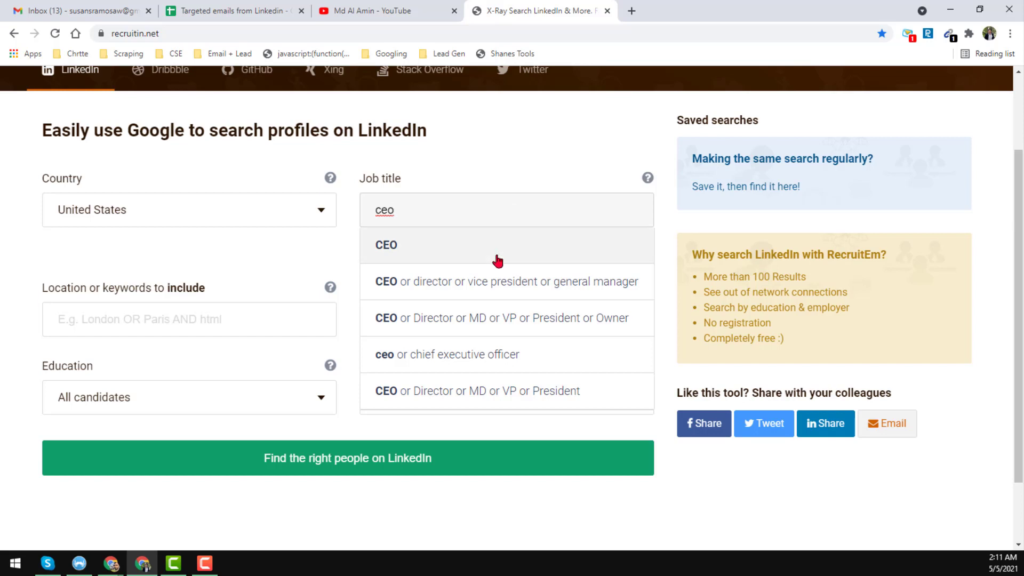
click(495, 361)
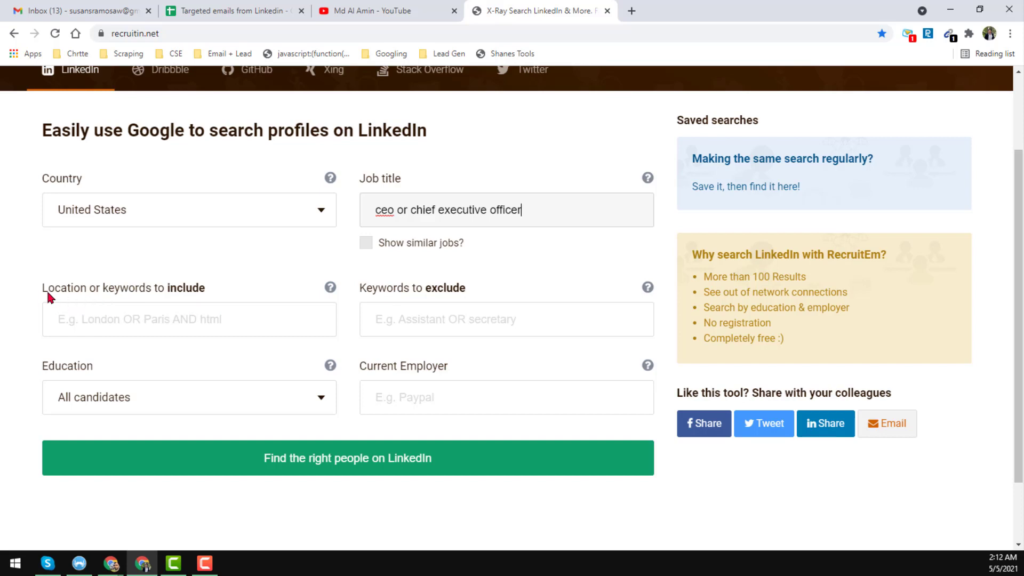
Enter "gmail" as the location or keyword to include in the search
drag(44, 287, 183, 300)
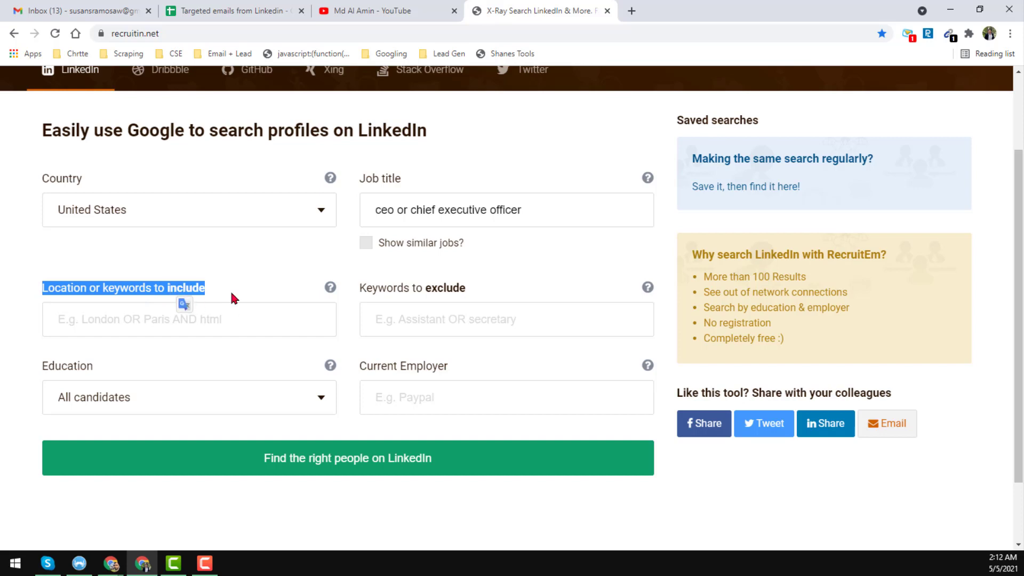
click(226, 294)
click(213, 310)
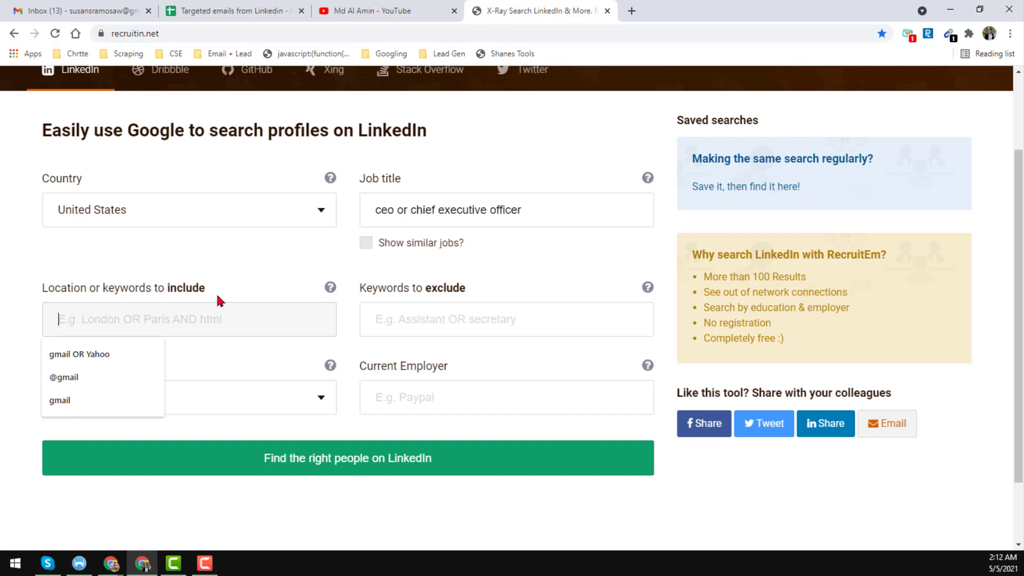
key(Escape)
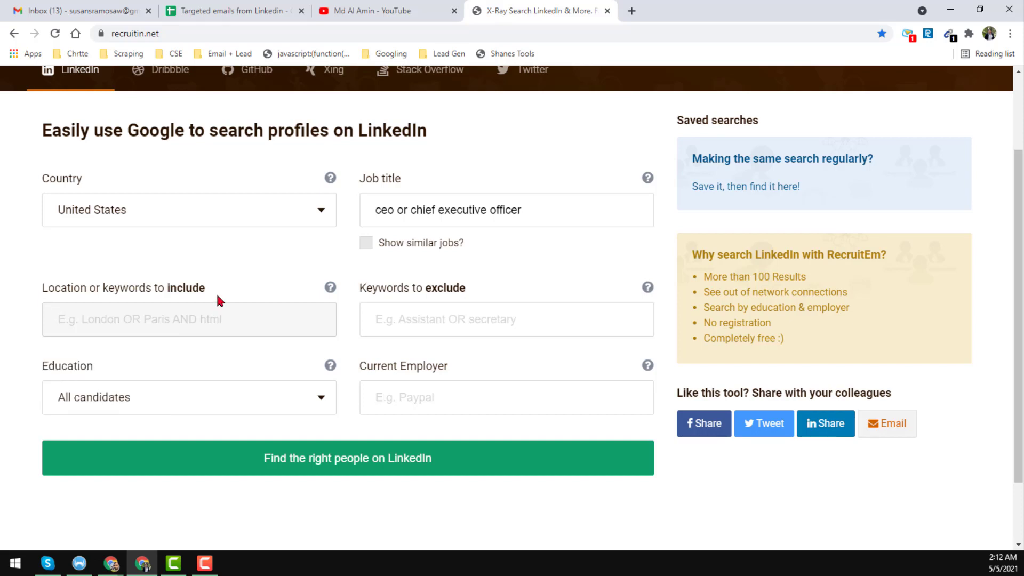
text(gn)
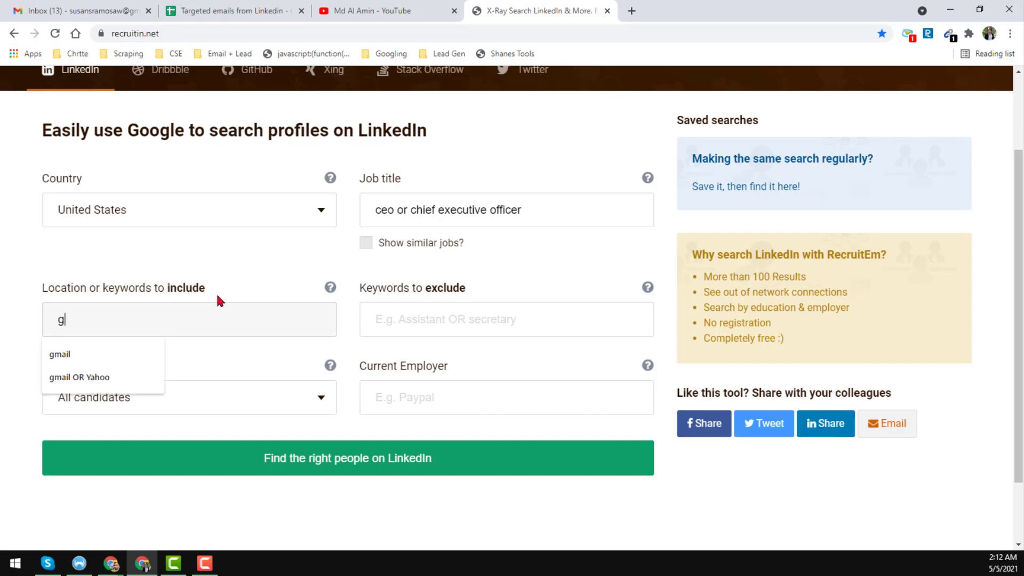
key(BackSpace)
key(BackSpace)
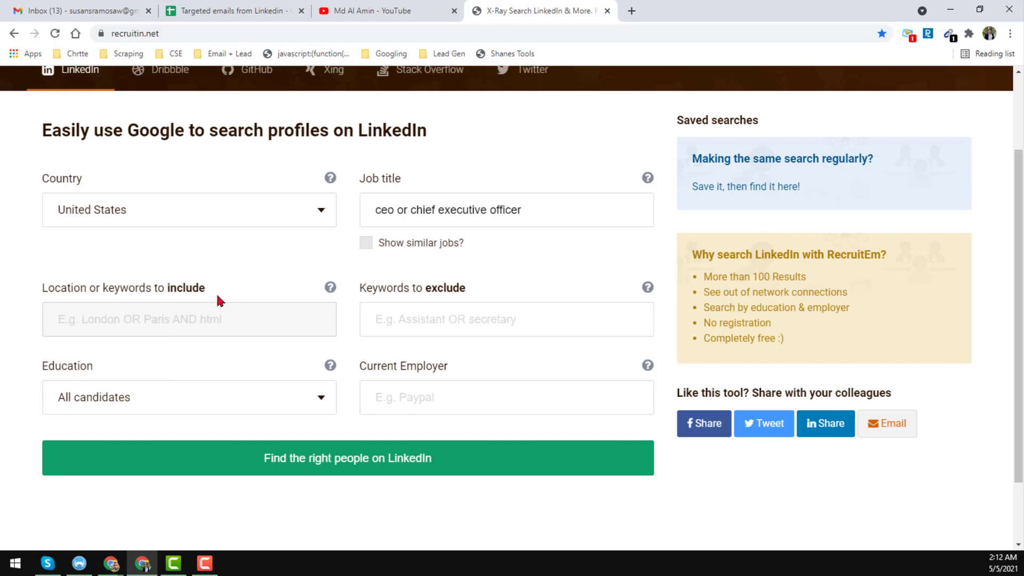
text(gmail)
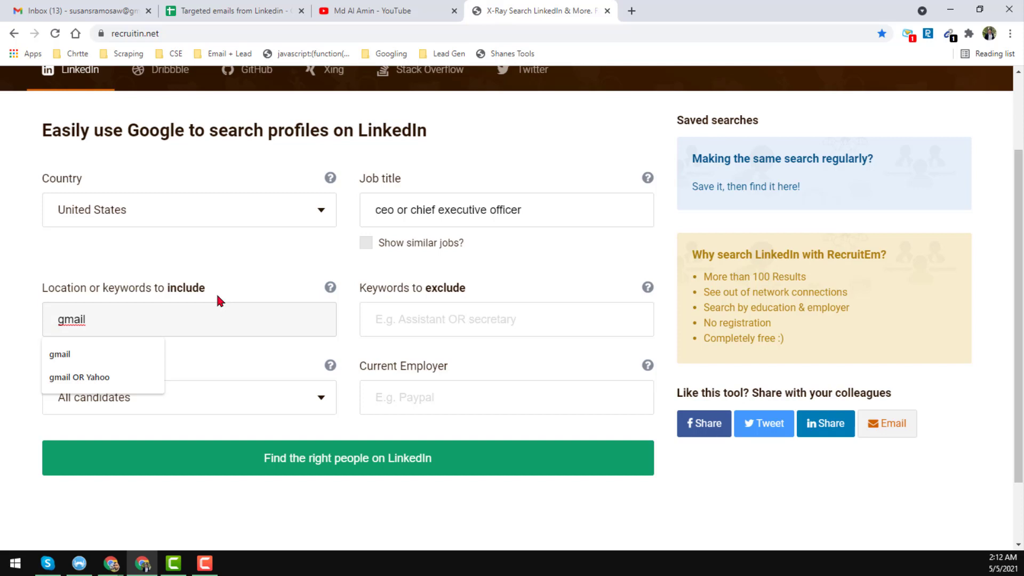
click(246, 280)
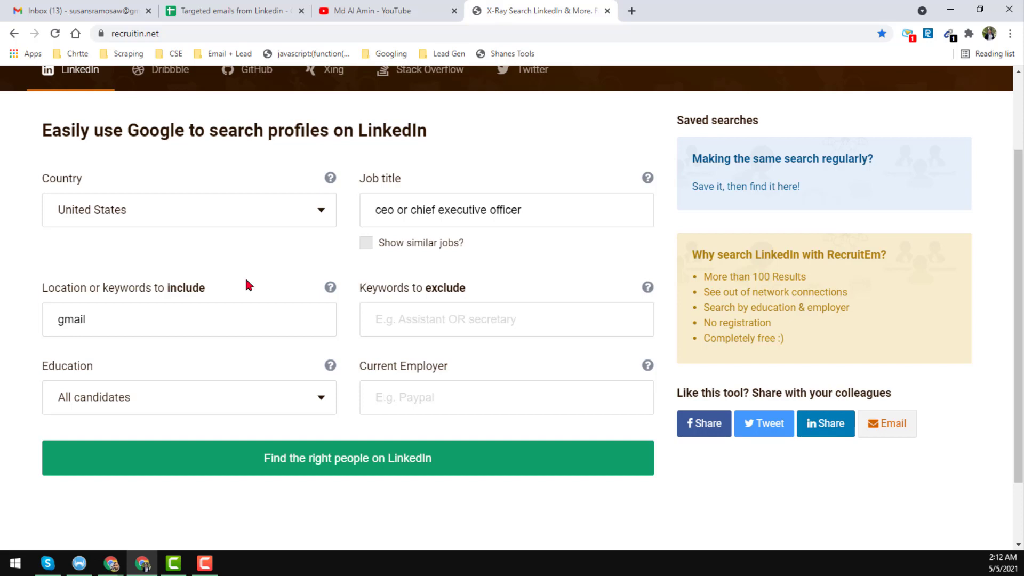
Leave the excluded keywords empty, generate the LinkedIn people search query and open it in Google
click(456, 316)
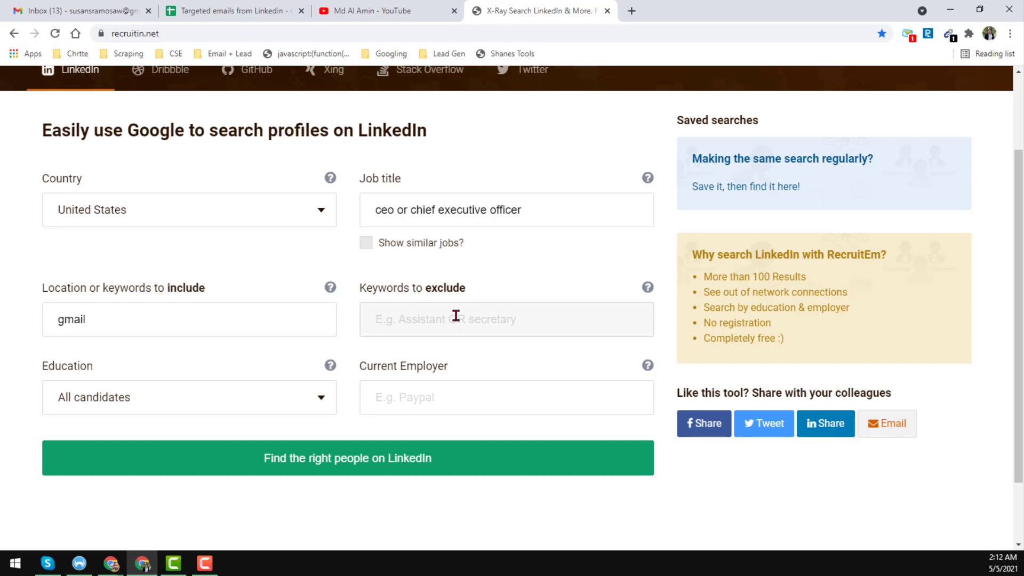
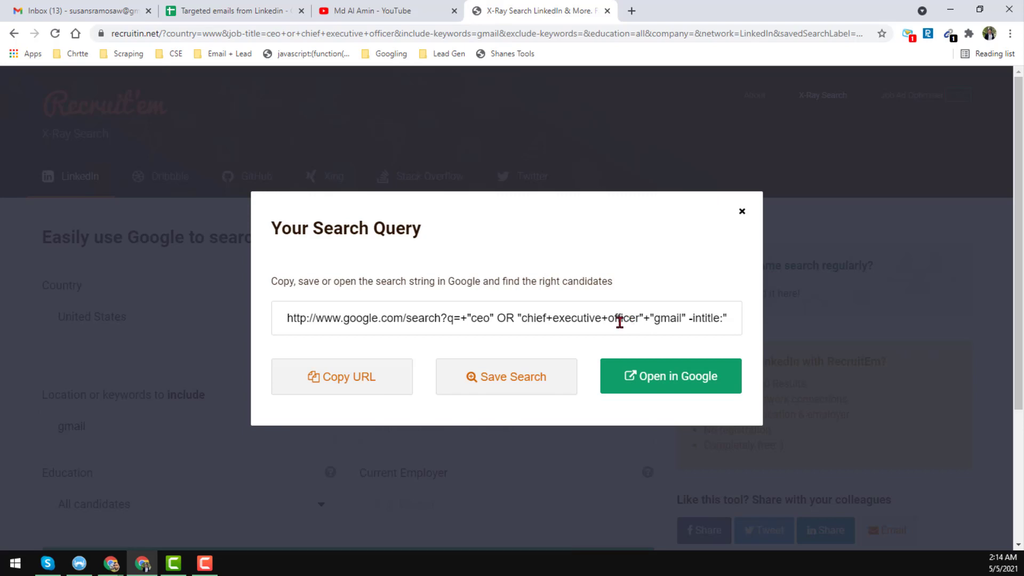
click(664, 382)
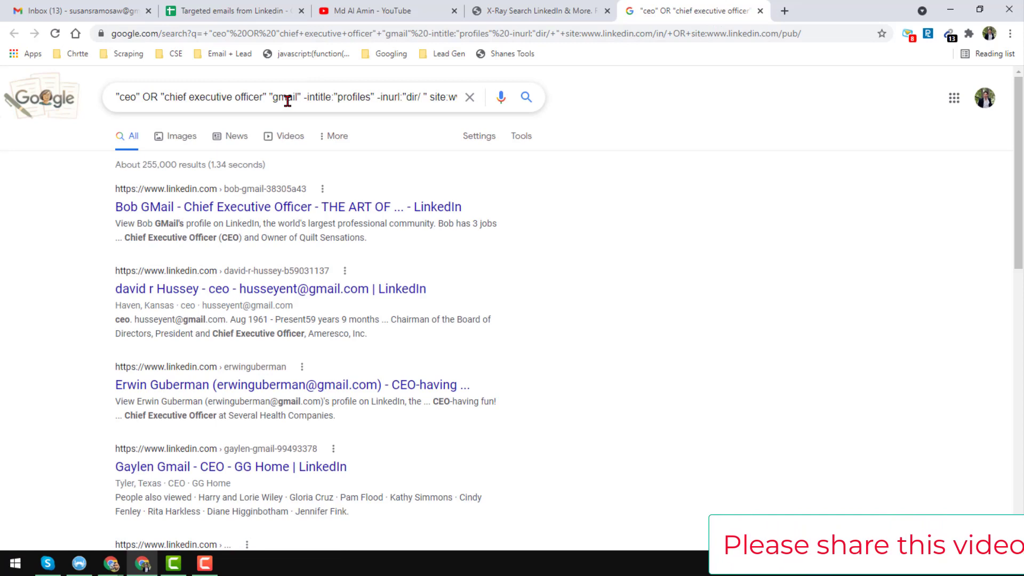
Read the generated query in the Google search box through to its end
click(142, 98)
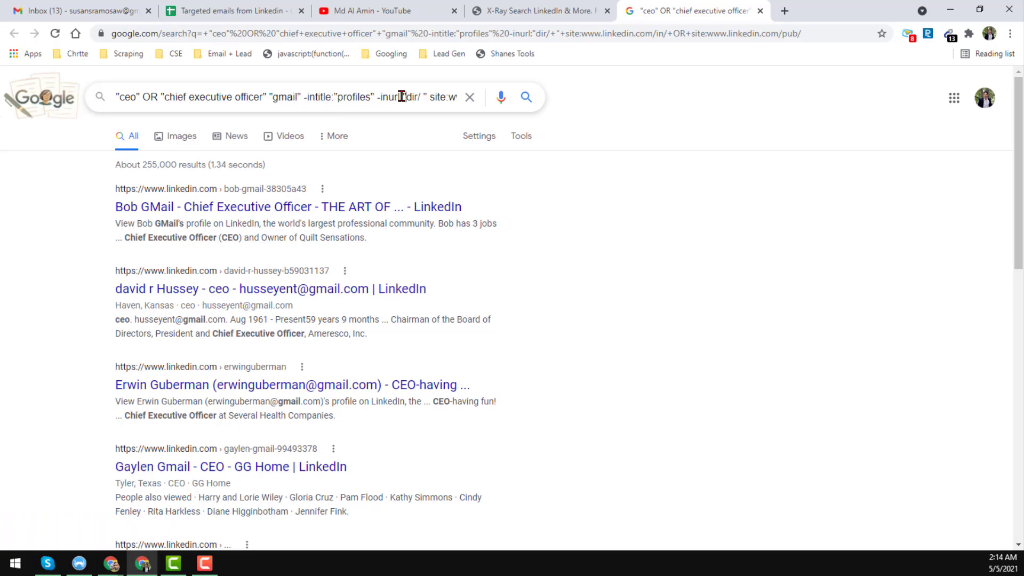
key(Right)
key(Right)
key(Right)
key(Right)
key(Right)
key(Right)
key(Right)
key(Right)
key(Right)
key(Right)
key(Right)
key(Right)
key(Right)
key(Right)
key(Right)
key(Right)
key(Right)
key(Right)
key(Right)
key(Right)
key(Right)
key(Right)
key(Right)
key(Right)
key(Right)
key(Right)
key(Right)
key(Right)
key(Right)
key(Right)
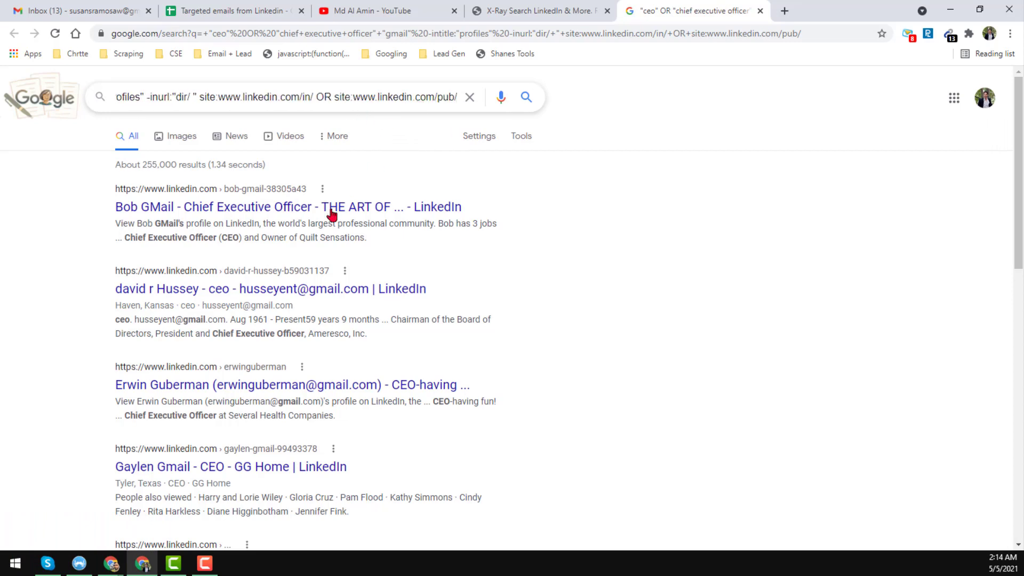
Look through the first page of Google results for LinkedIn CEO profiles that show Gmail addresses
scroll(327, 234, down, 8)
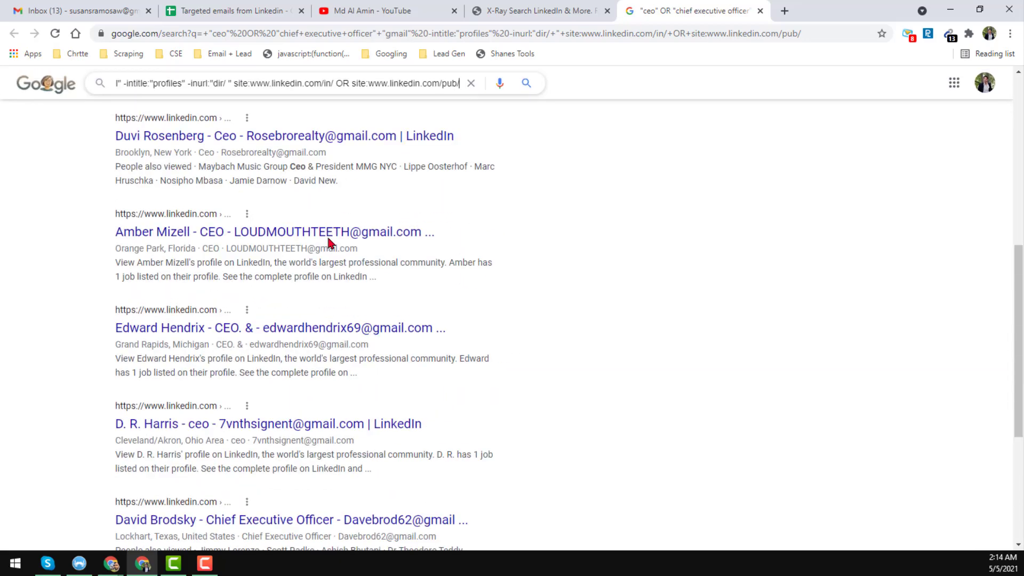
scroll(328, 243, down, 5)
scroll(329, 251, up, 13)
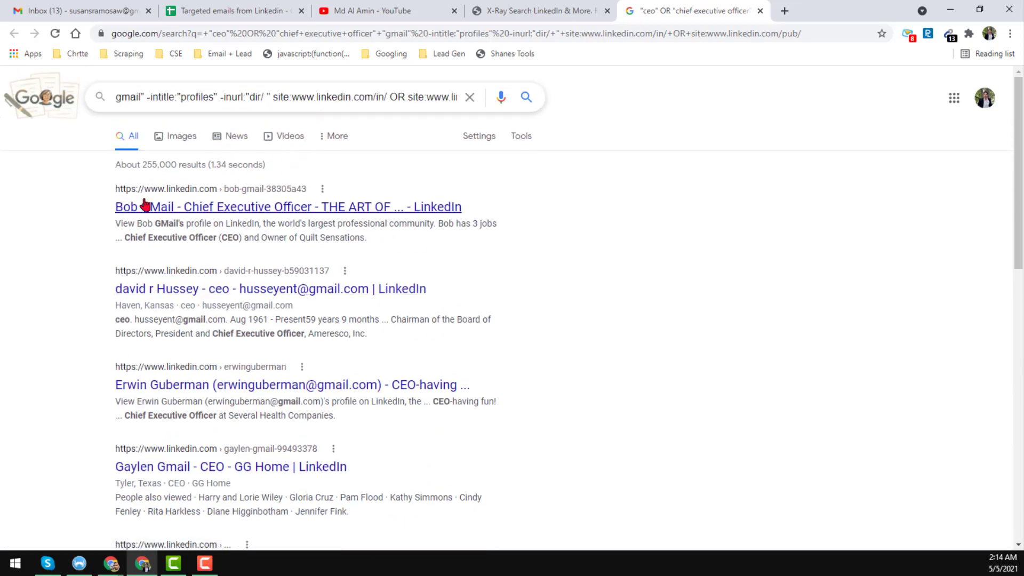
scroll(320, 224, down, 12)
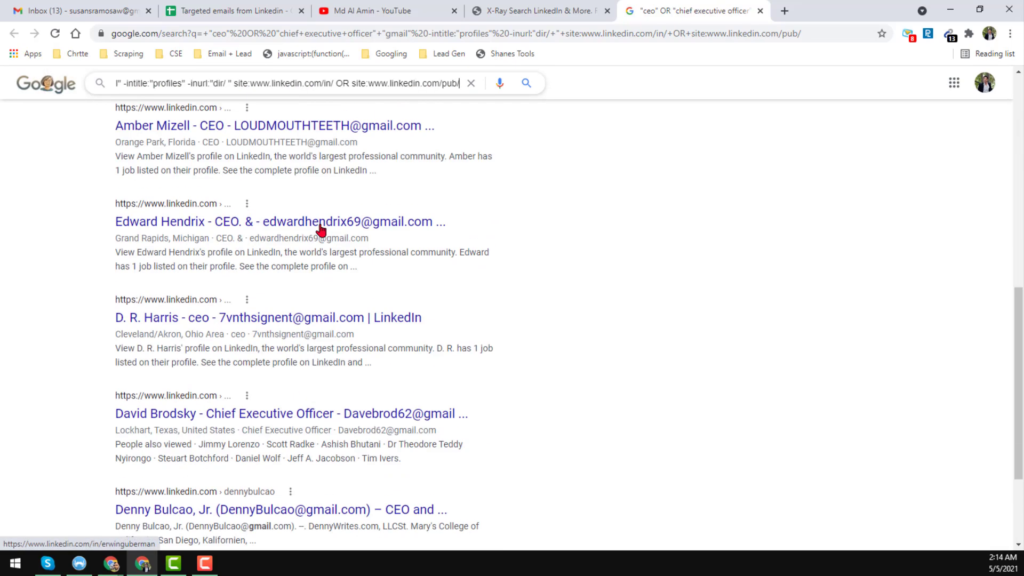
scroll(279, 306, up, 12)
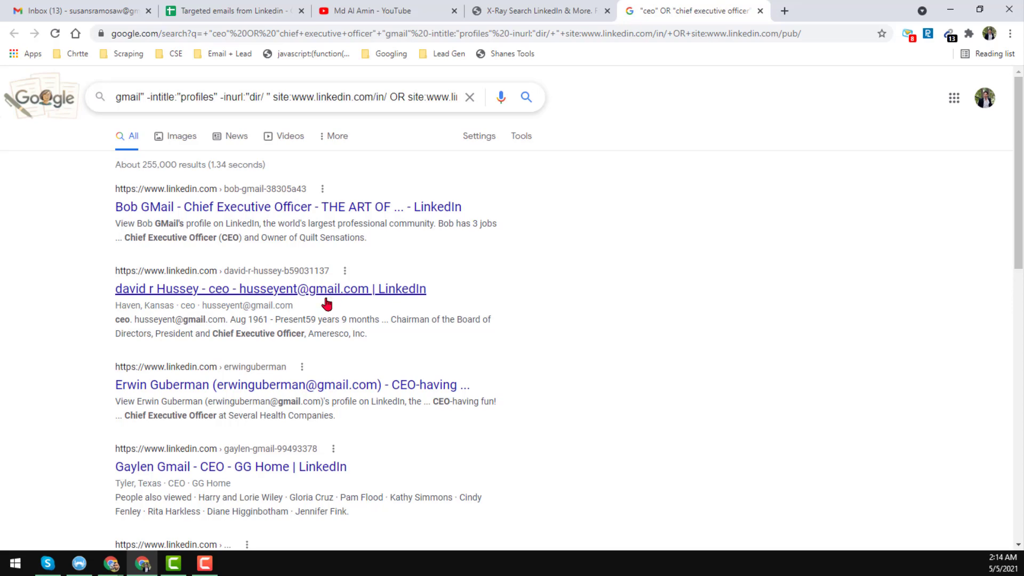
scroll(321, 319, down, 12)
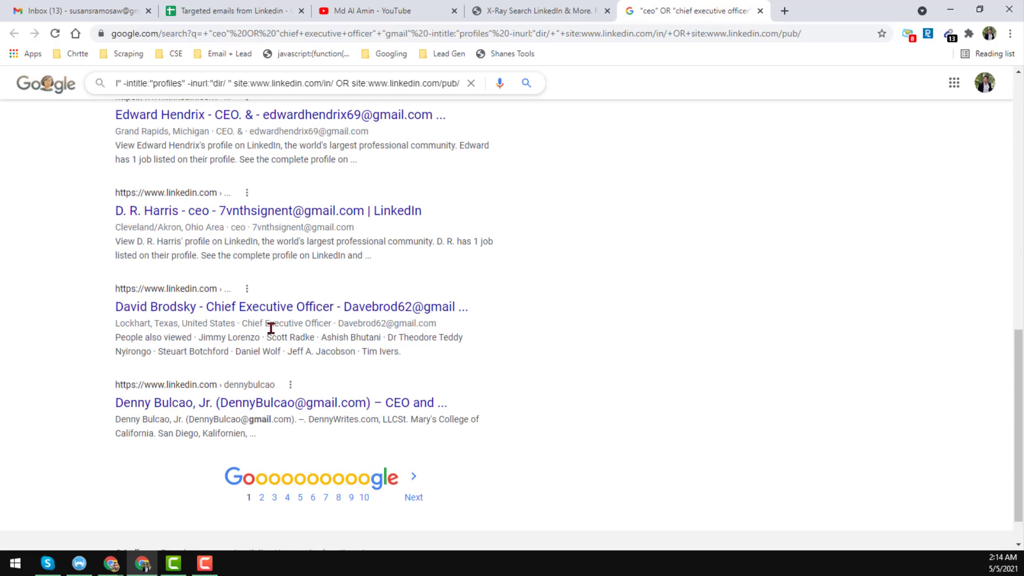
scroll(297, 363, up, 12)
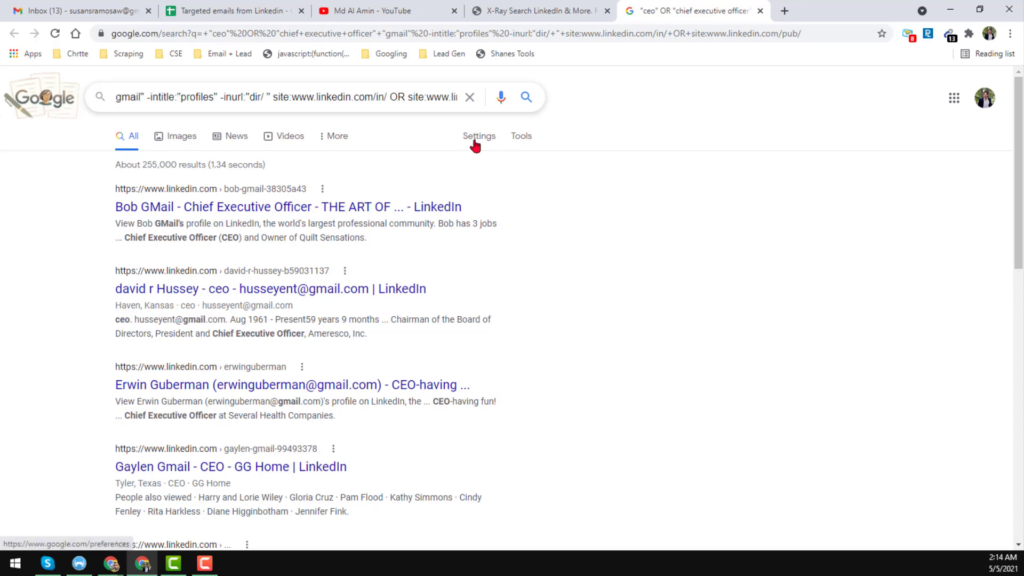
In Google's search settings, set the results per page to 100 and save the preferences
click(496, 144)
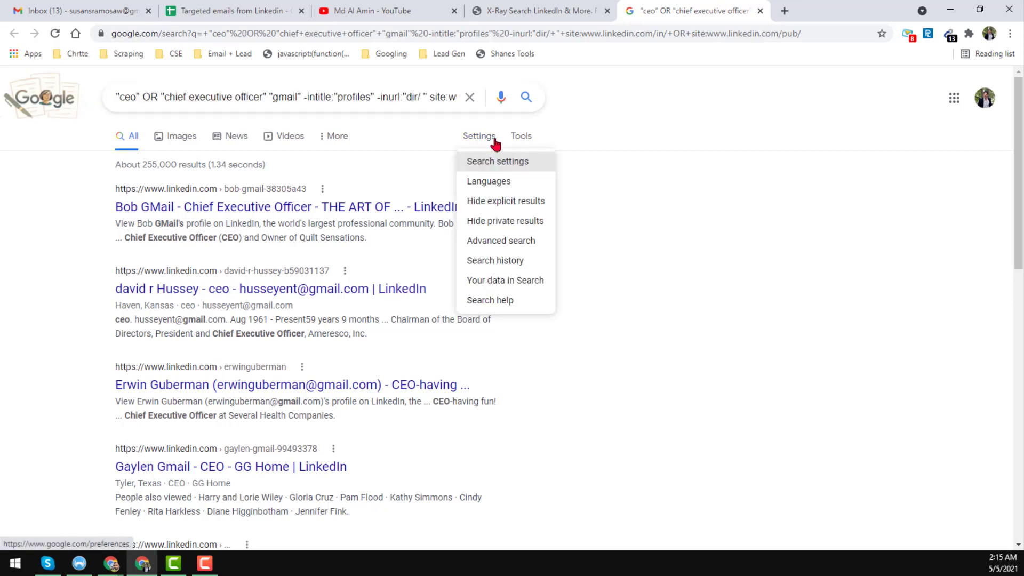
click(519, 167)
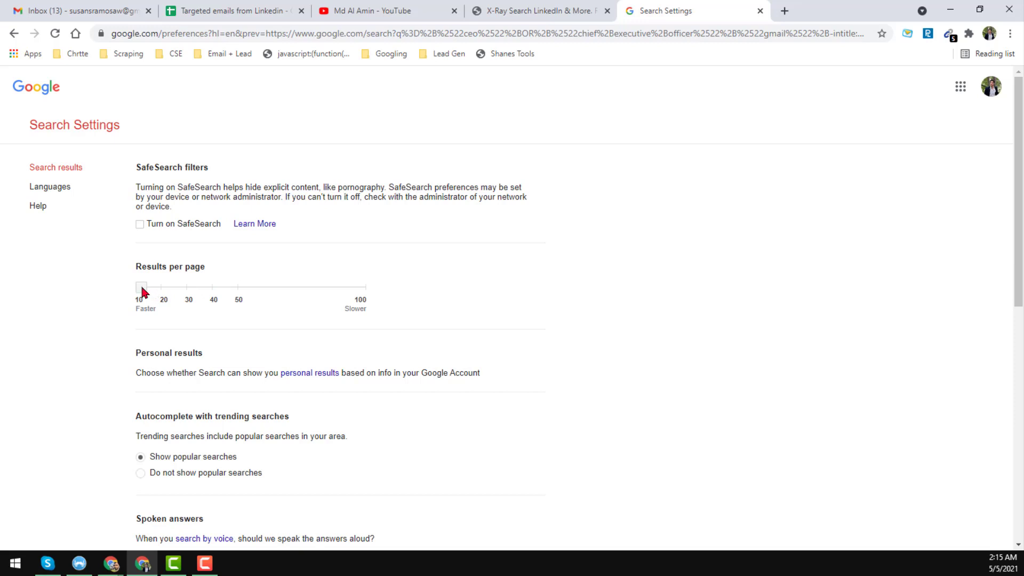
drag(143, 290, 184, 305)
drag(257, 312, 310, 313)
scroll(388, 304, down, 9)
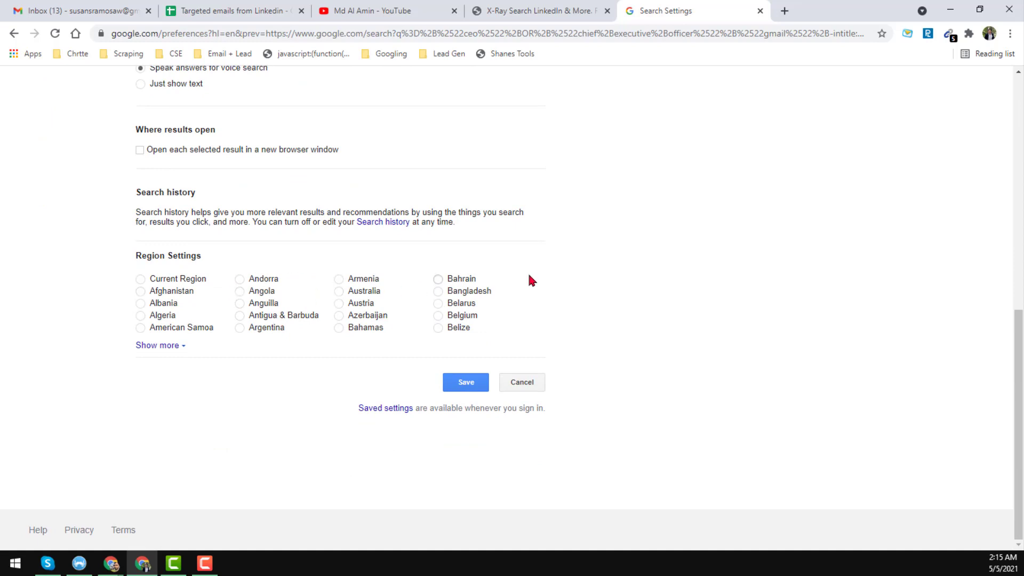
click(471, 385)
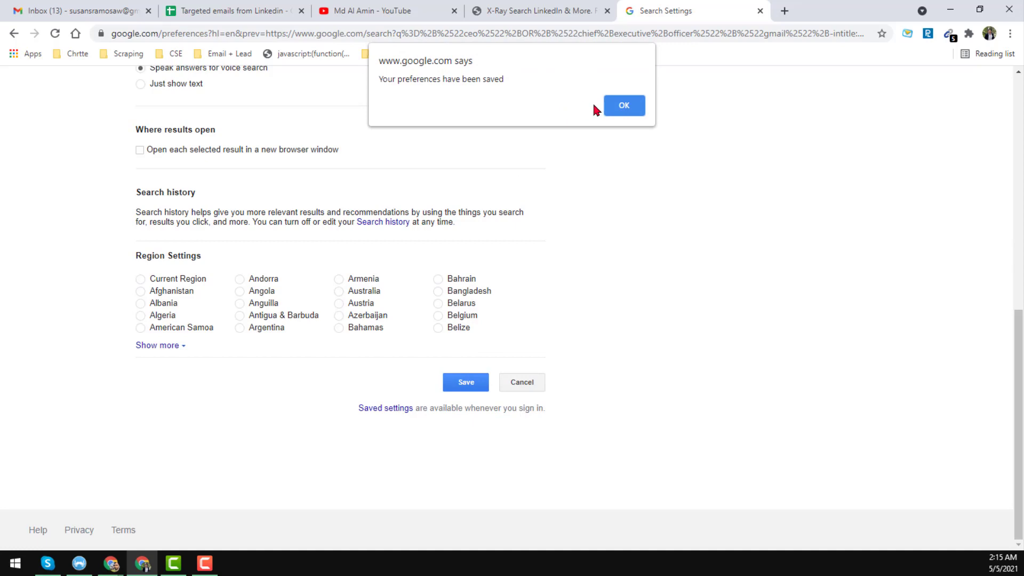
click(624, 106)
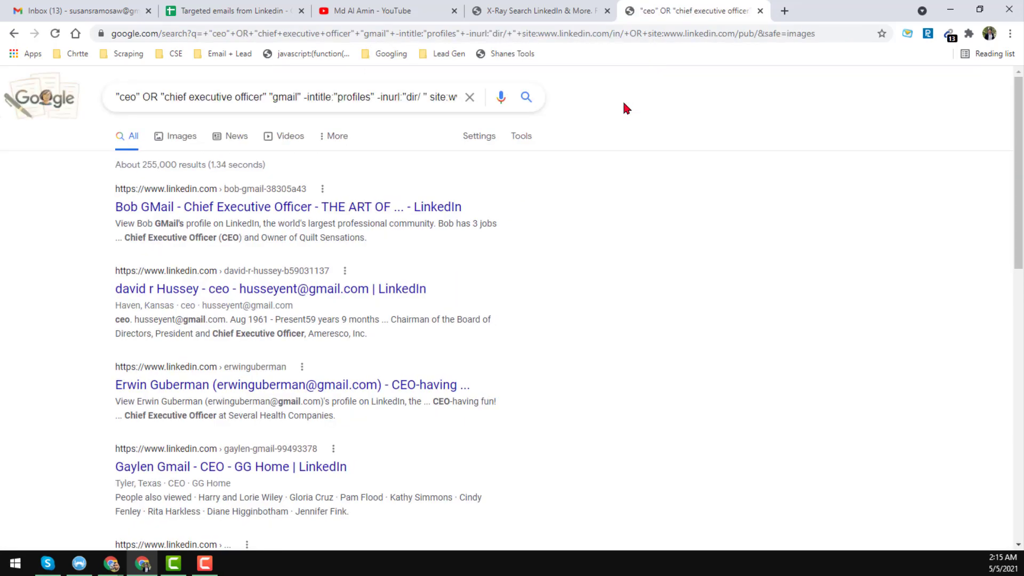
Reload the LinkedIn CEO search to apply the new results-per-page setting
scroll(439, 265, down, 12)
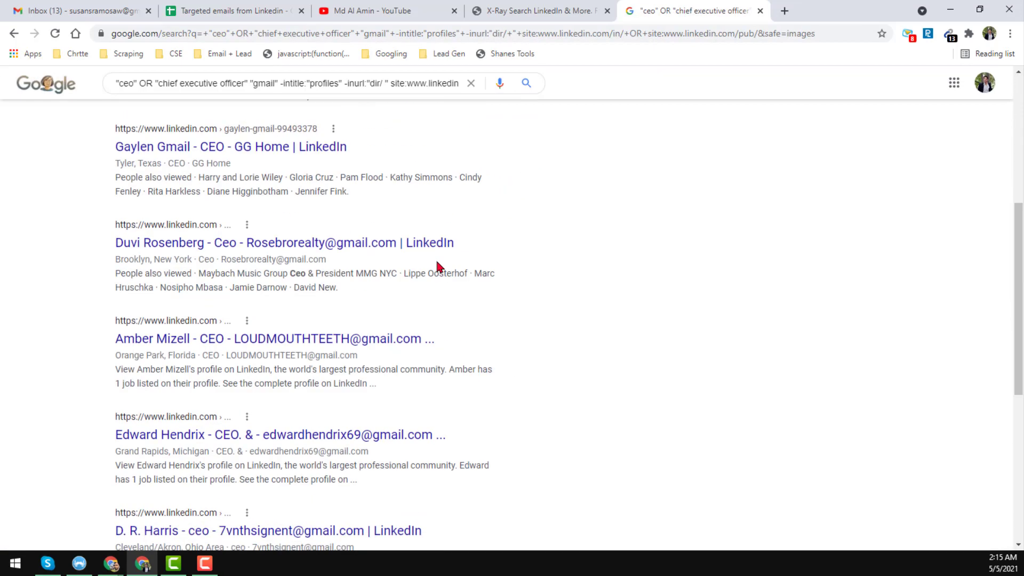
scroll(438, 267, up, 12)
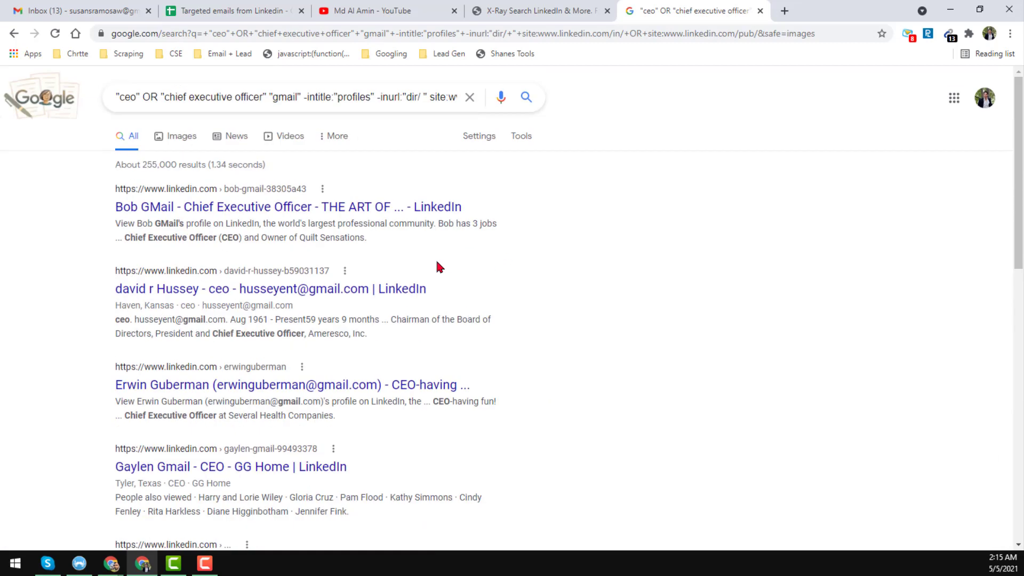
click(541, 33)
key(Return)
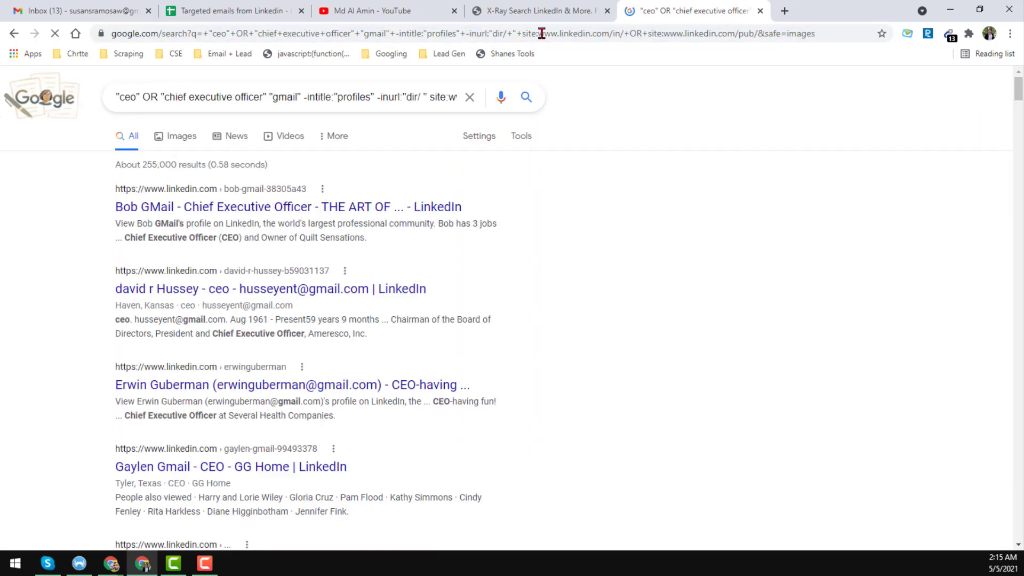
Look through the extended results page down to its page links for LinkedIn CEO profiles that show Gmail addresses
scroll(503, 235, down, 14)
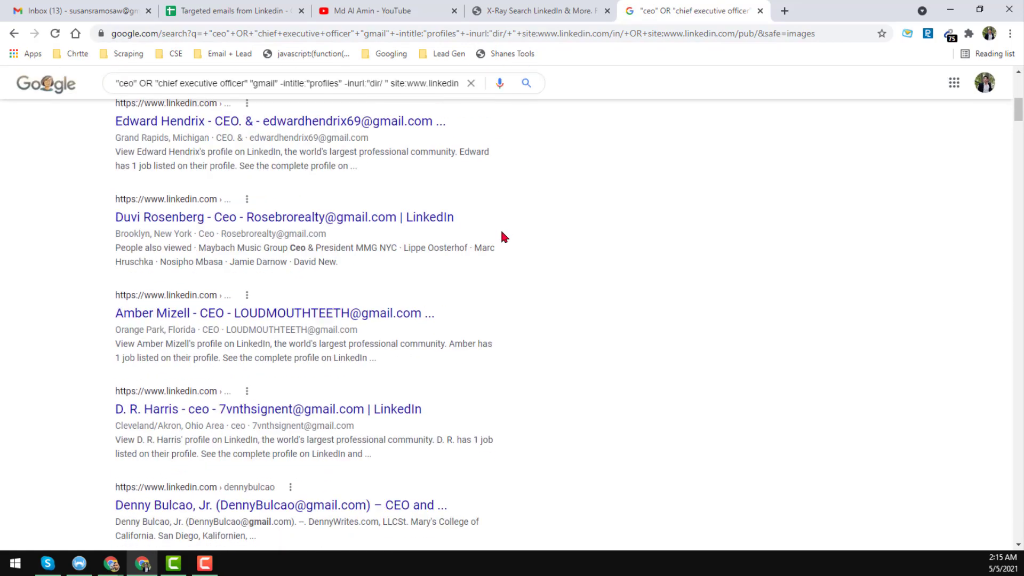
scroll(503, 237, down, 2)
scroll(503, 237, down, 19)
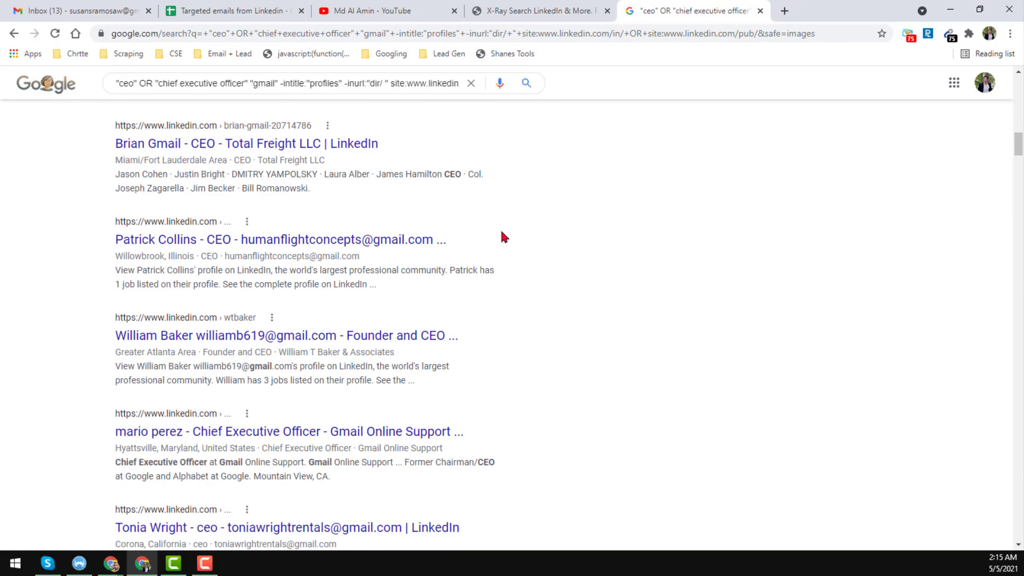
scroll(501, 238, down, 9)
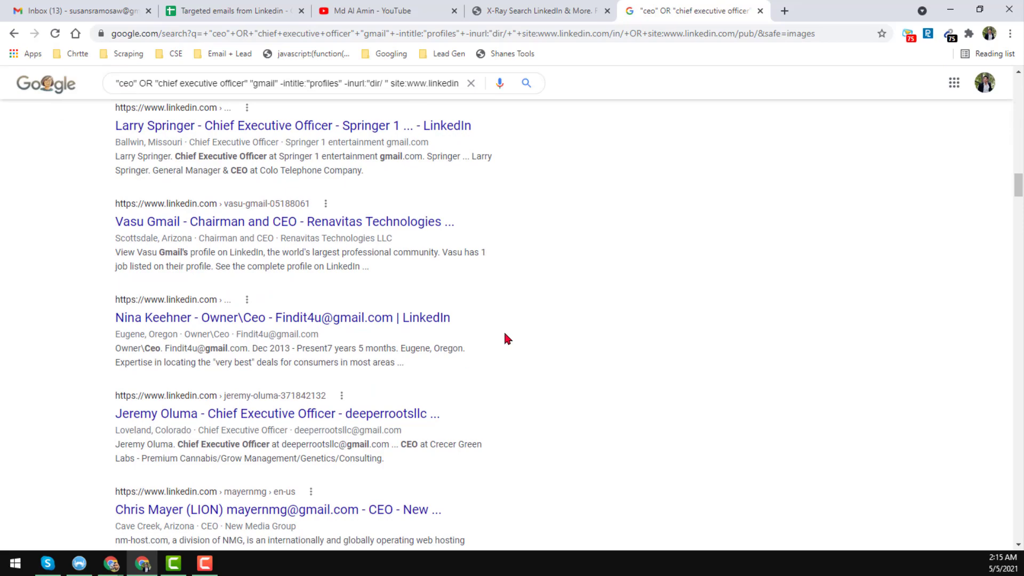
scroll(491, 321, down, 20)
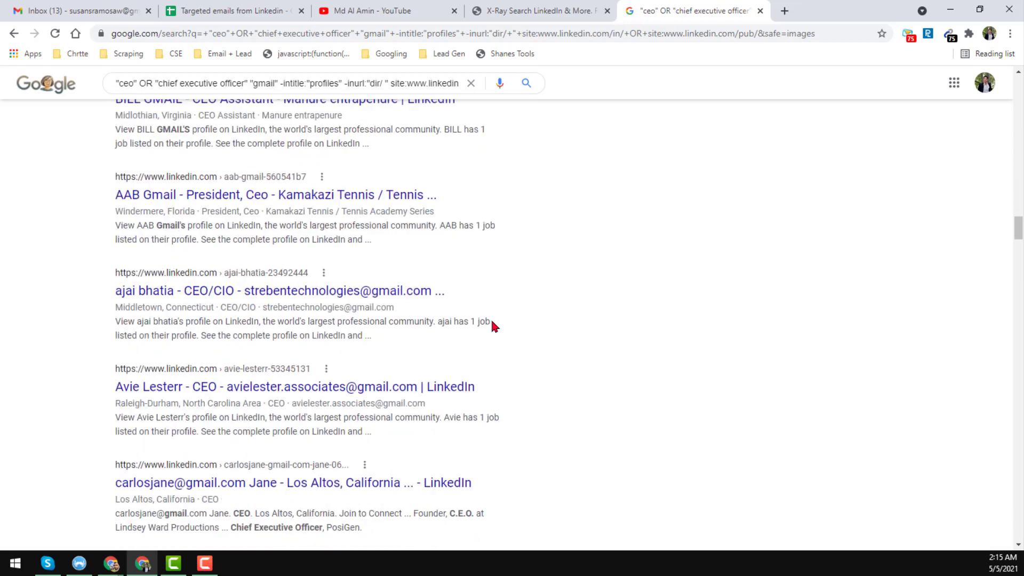
scroll(492, 334, down, 10)
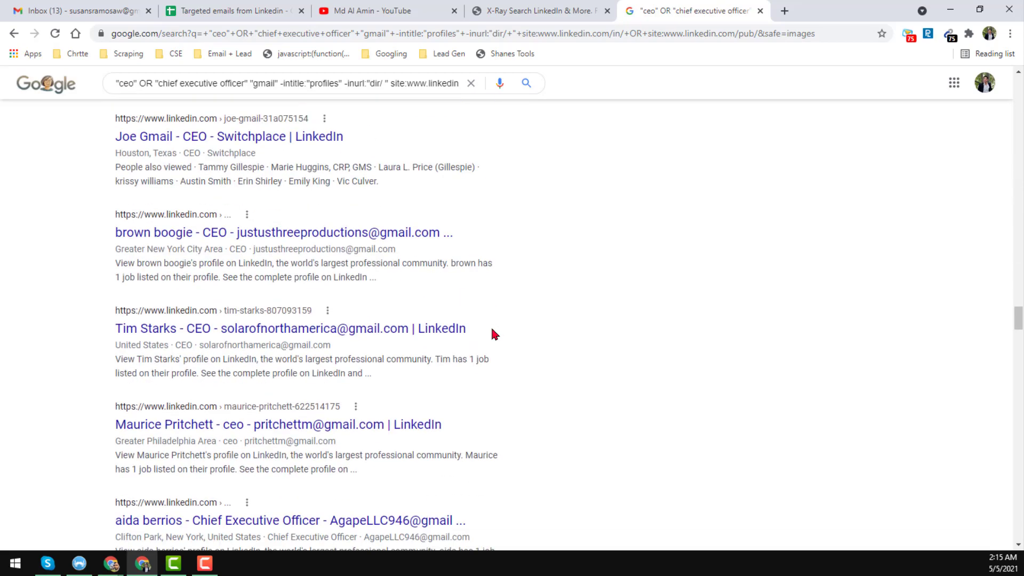
scroll(501, 363, down, 10)
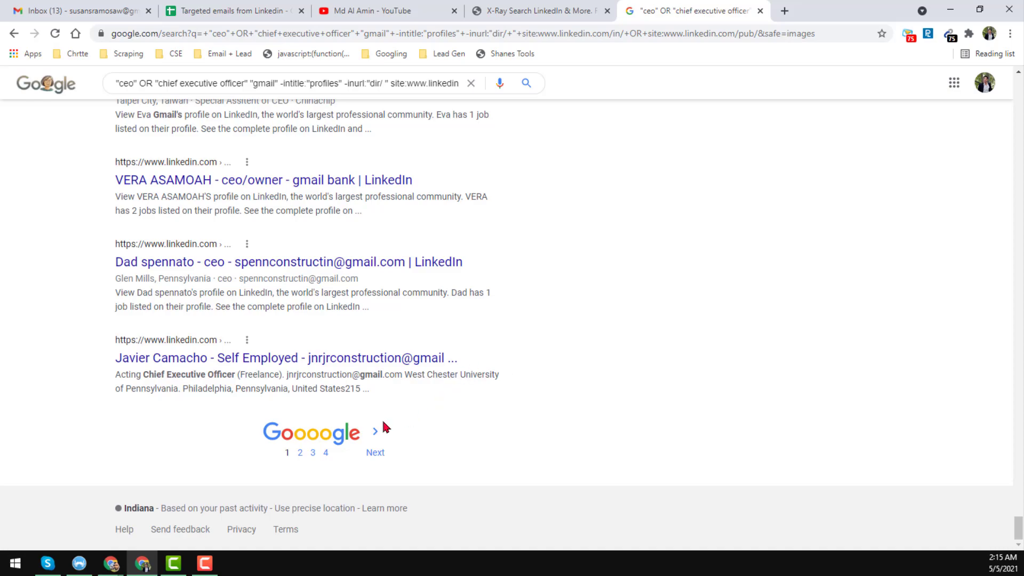
scroll(451, 411, up, 20)
scroll(451, 404, up, 20)
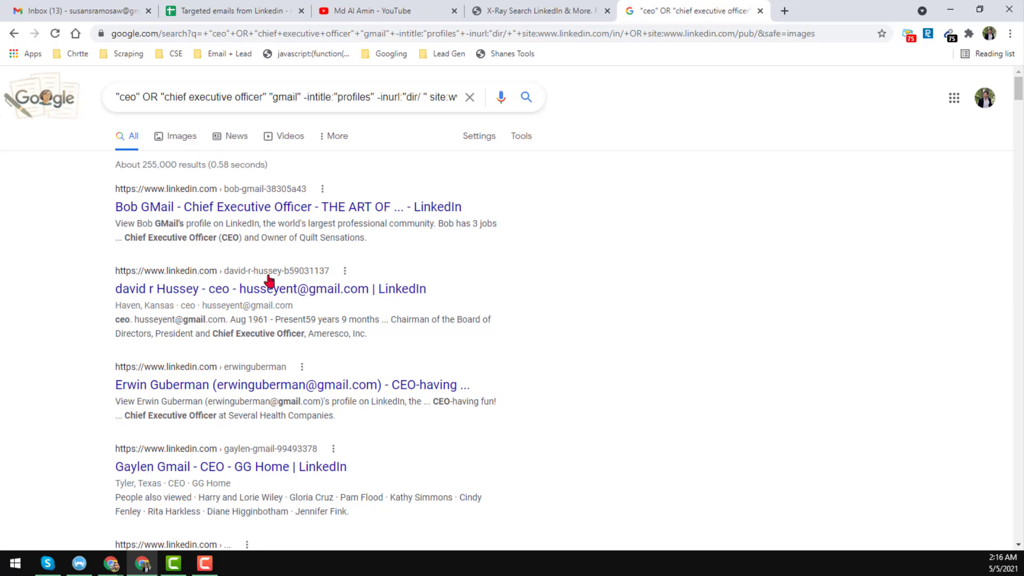
scroll(300, 301, down, 2)
scroll(300, 301, down, 10)
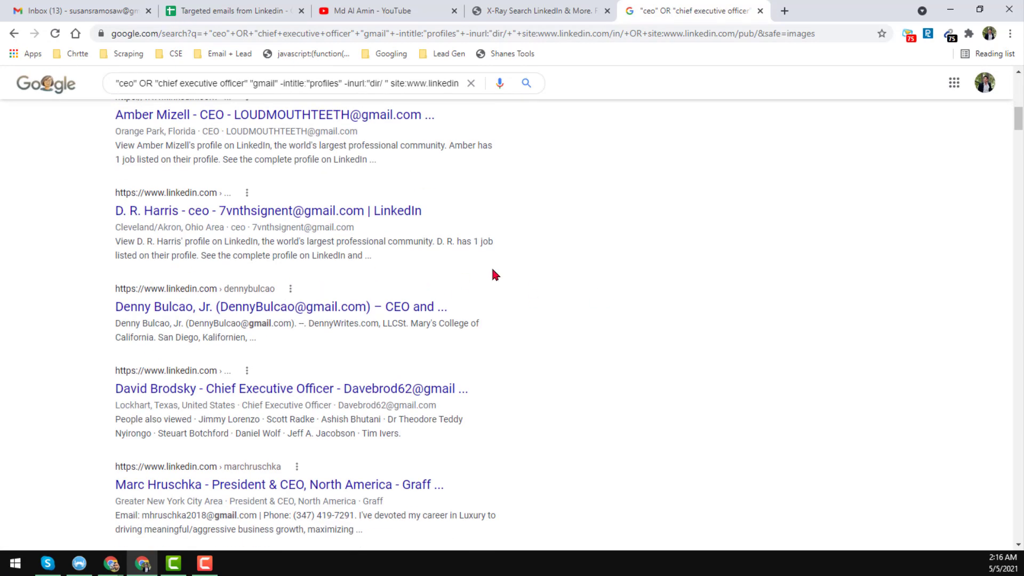
scroll(492, 269, up, 12)
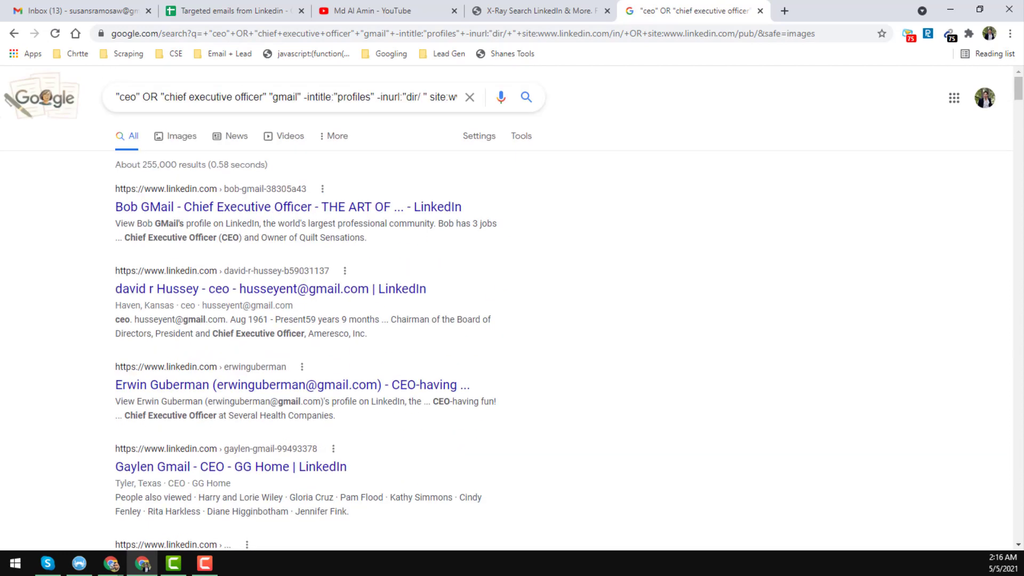
click(111, 563)
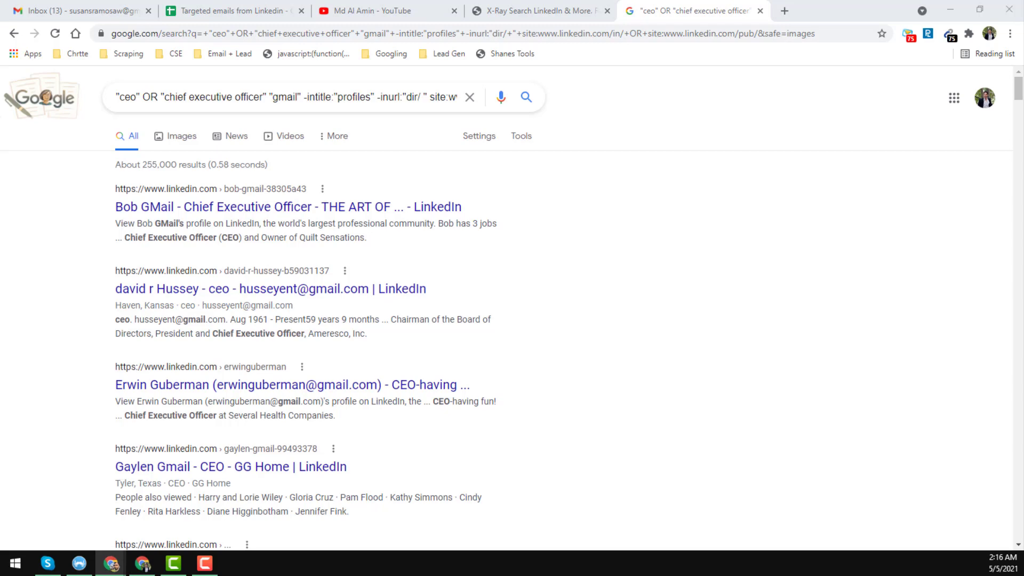
click(784, 11)
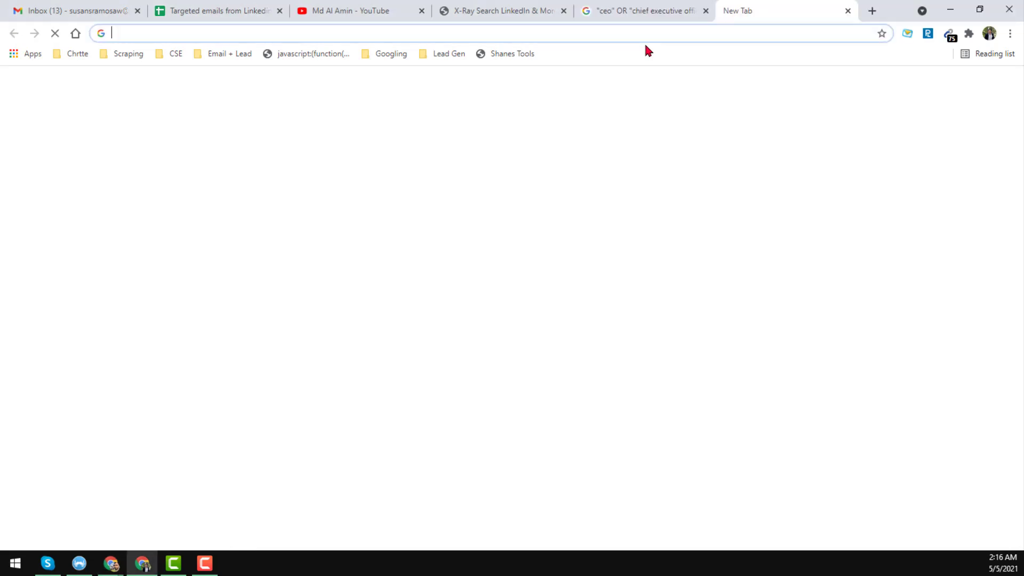
click(645, 34)
text(https://eel.surf7.net.my/)
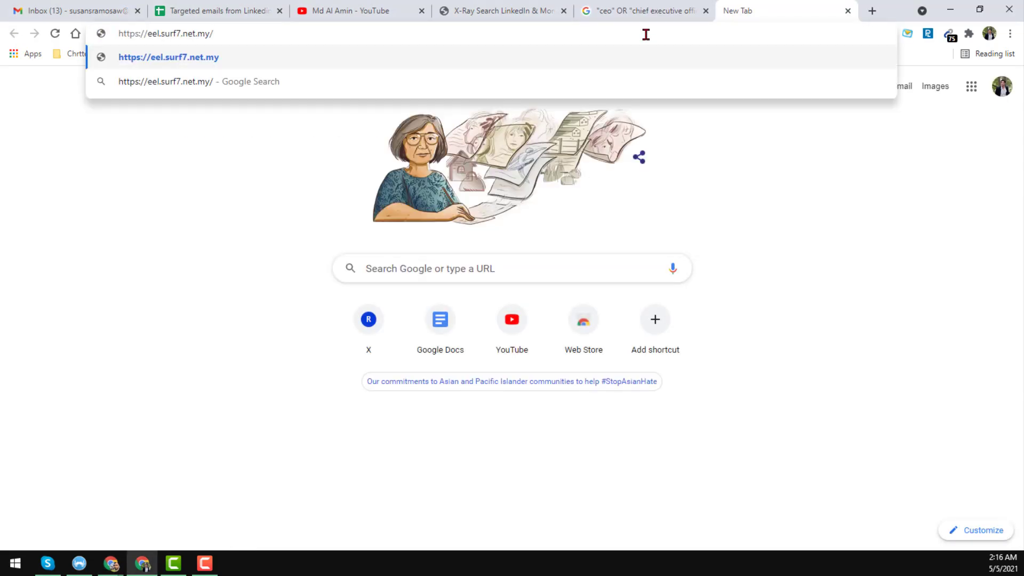
key(Return)
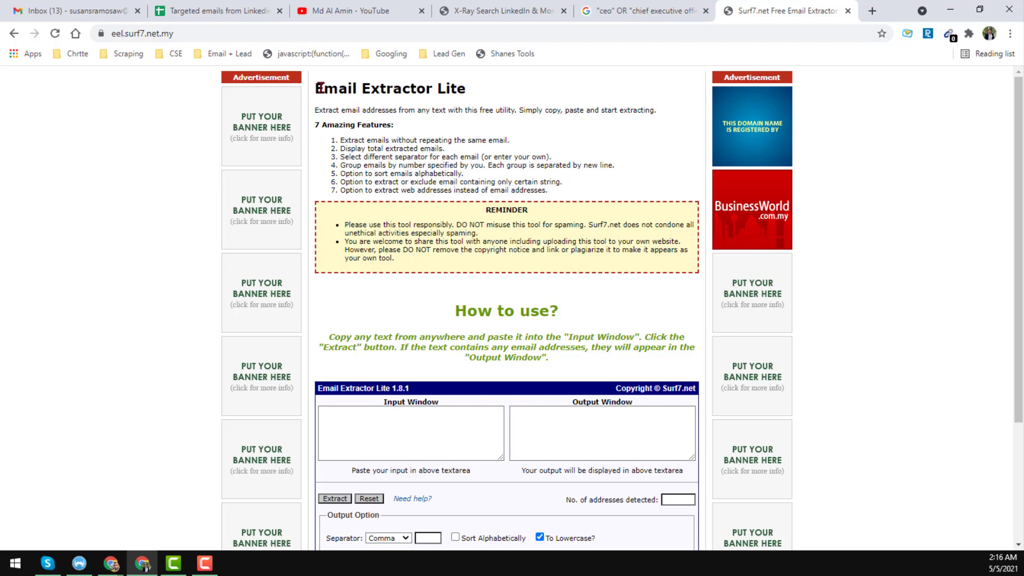
drag(323, 88, 495, 96)
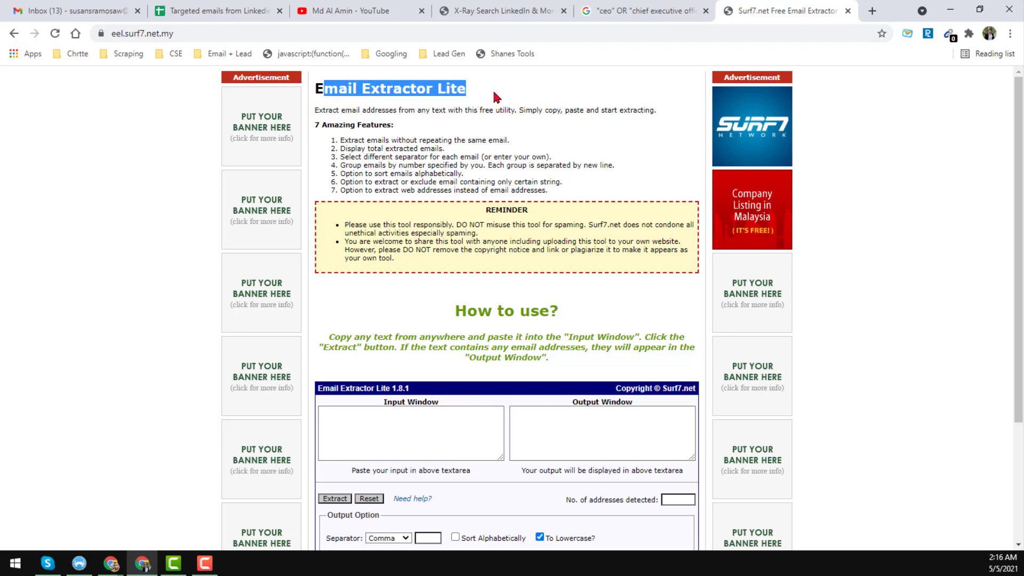
click(502, 96)
scroll(500, 309, down, 3)
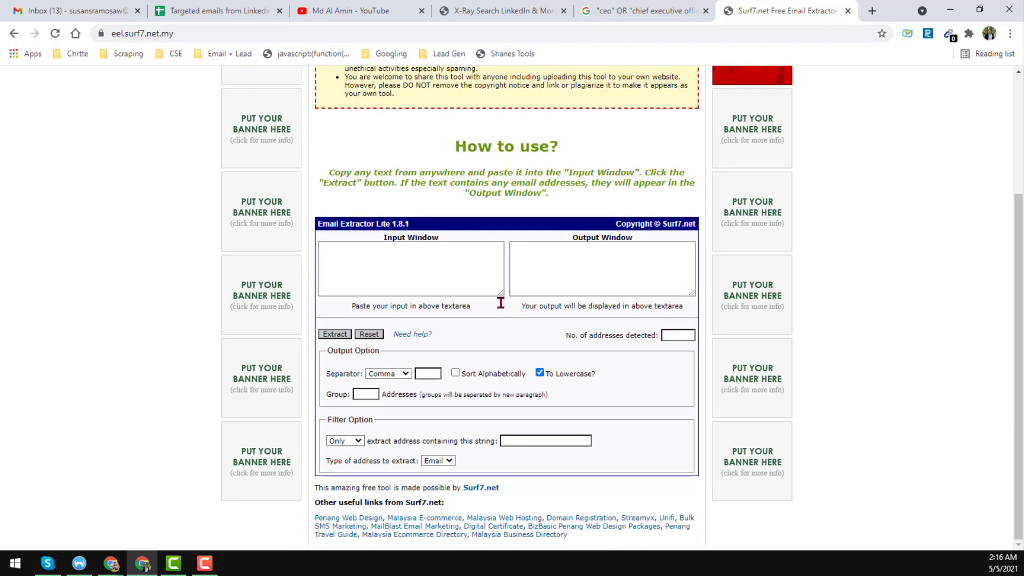
scroll(500, 303, up, 3)
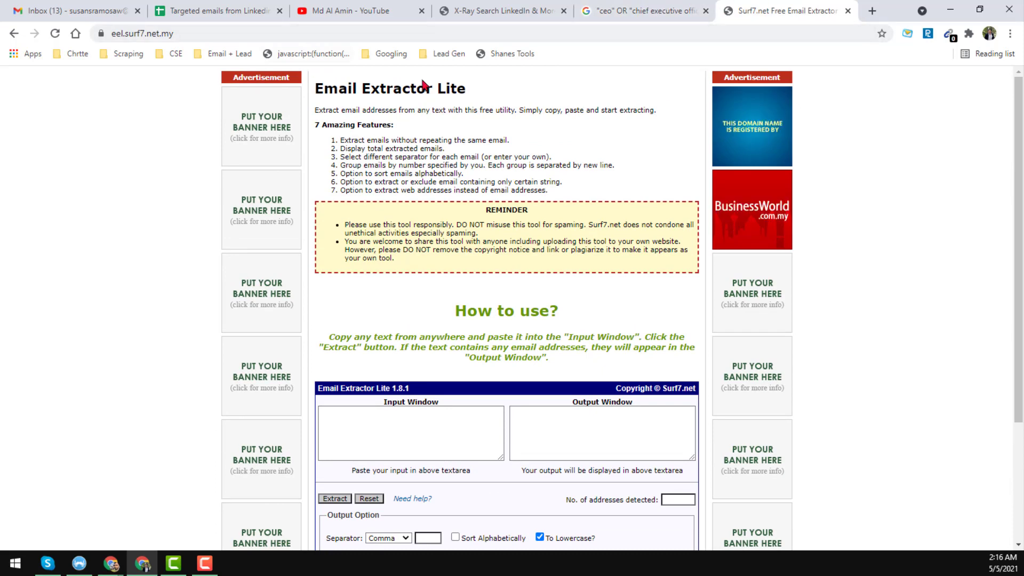
Copy the entire Google results page and paste it into the Input Window of Email Extractor Lite
click(592, 12)
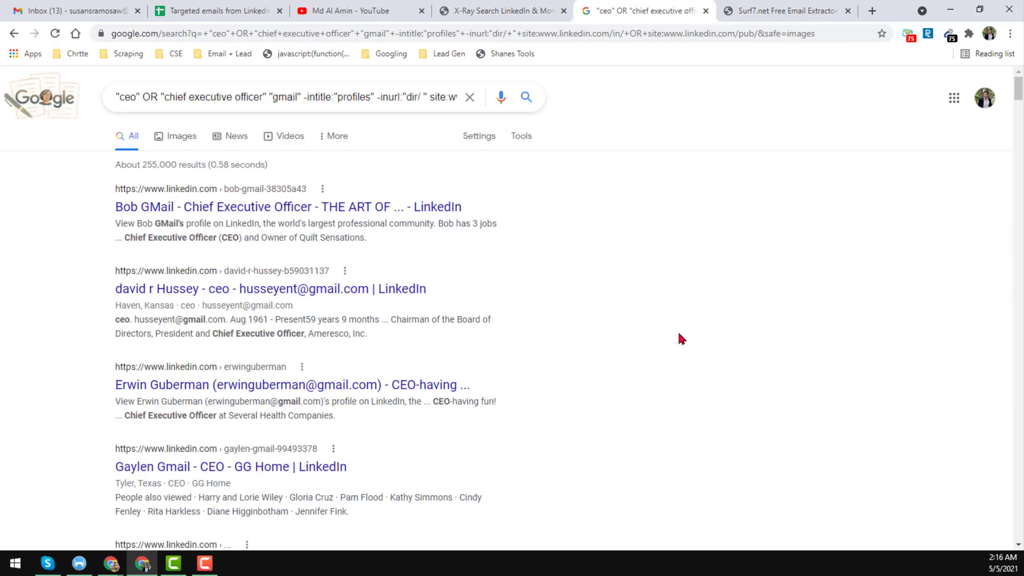
key(ctrl+a)
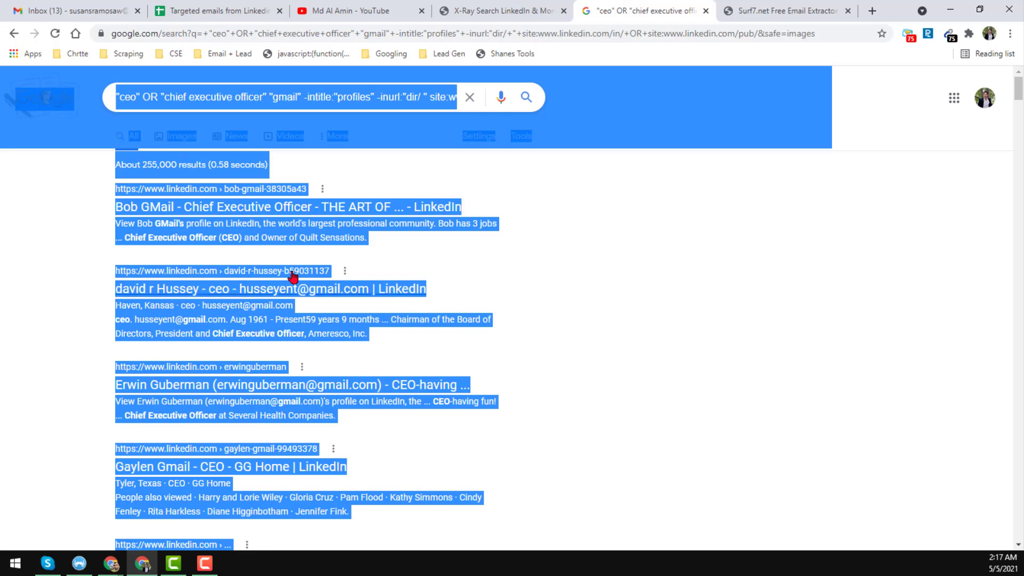
click(813, 6)
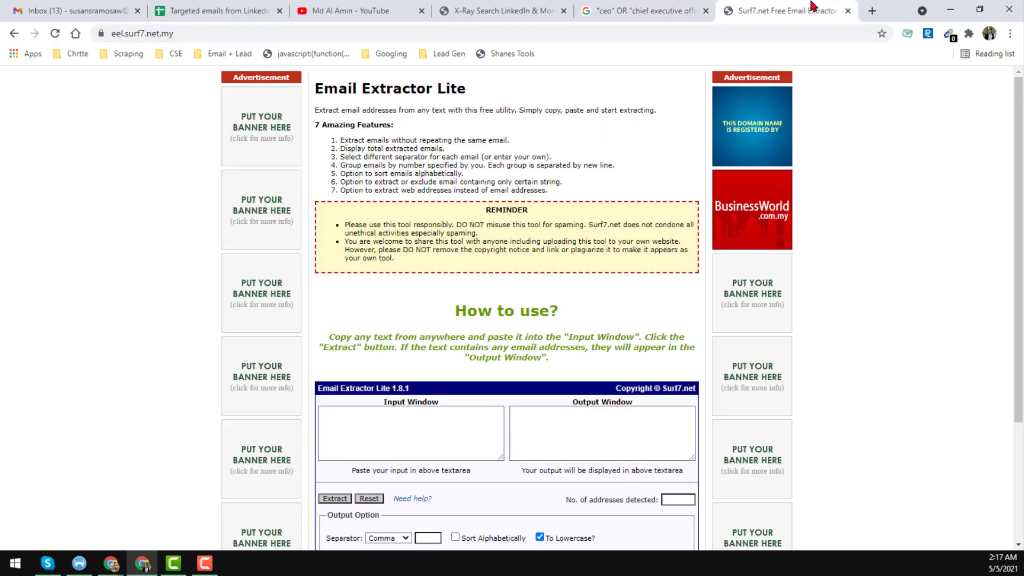
scroll(542, 252, down, 2)
click(432, 318)
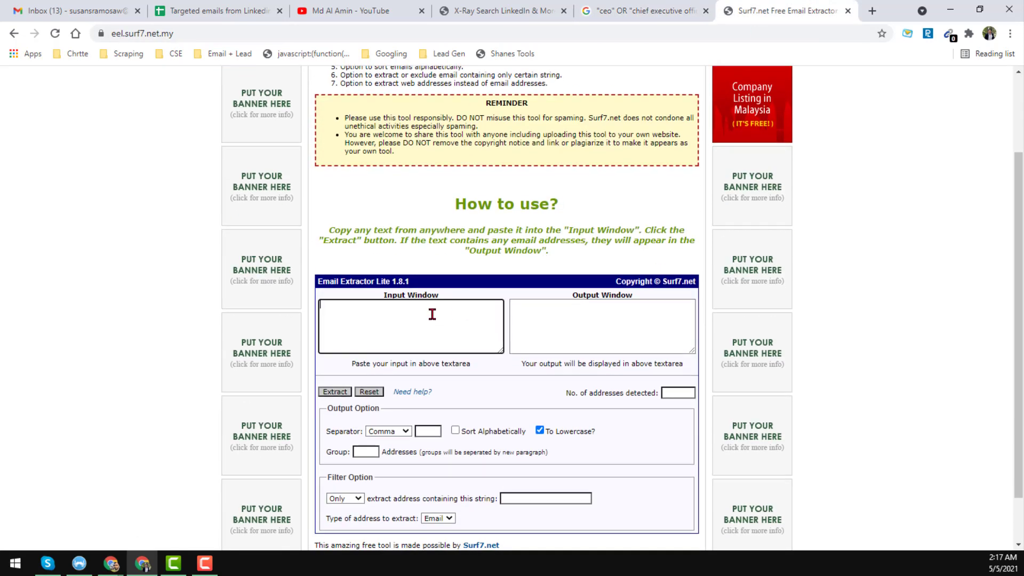
key(ctrl+v)
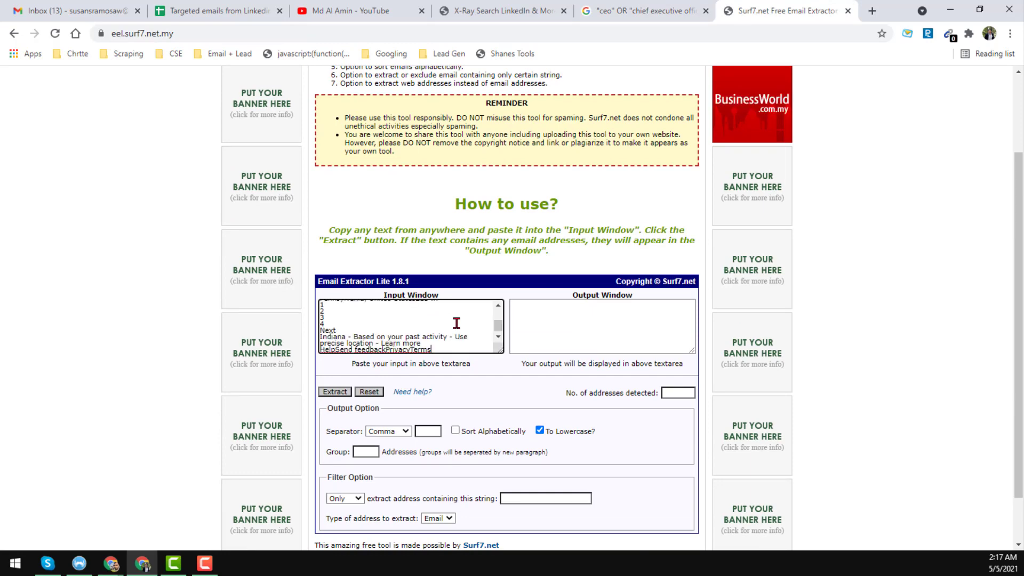
key(ctrl+v)
key(ctrl+v)
key(ctrl+v)
key(ctrl+v)
key(ctrl+v)
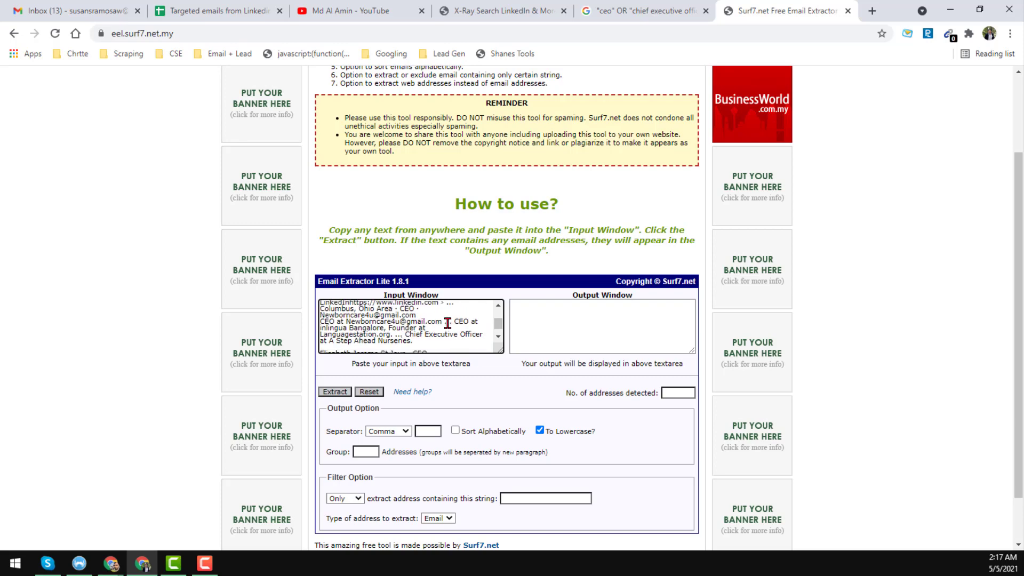
Set the output separator to New Line and extract the email addresses from the pasted text
click(584, 324)
scroll(583, 324, down, 1)
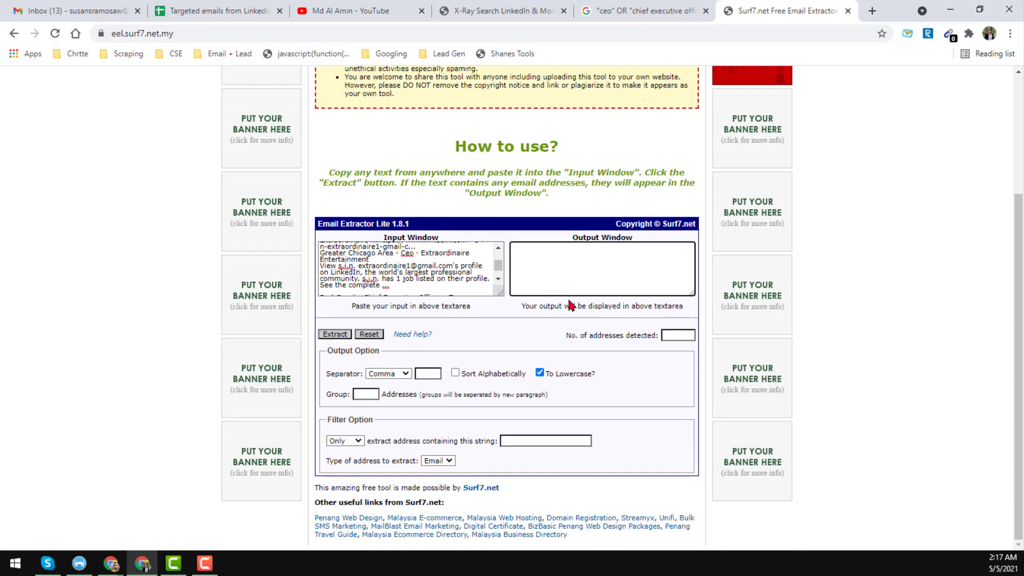
click(402, 376)
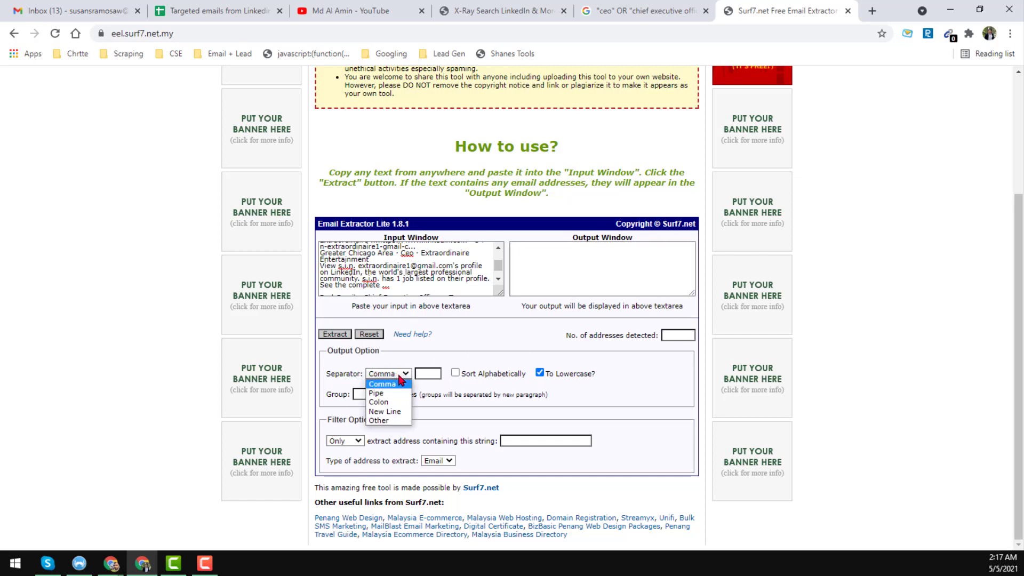
click(400, 413)
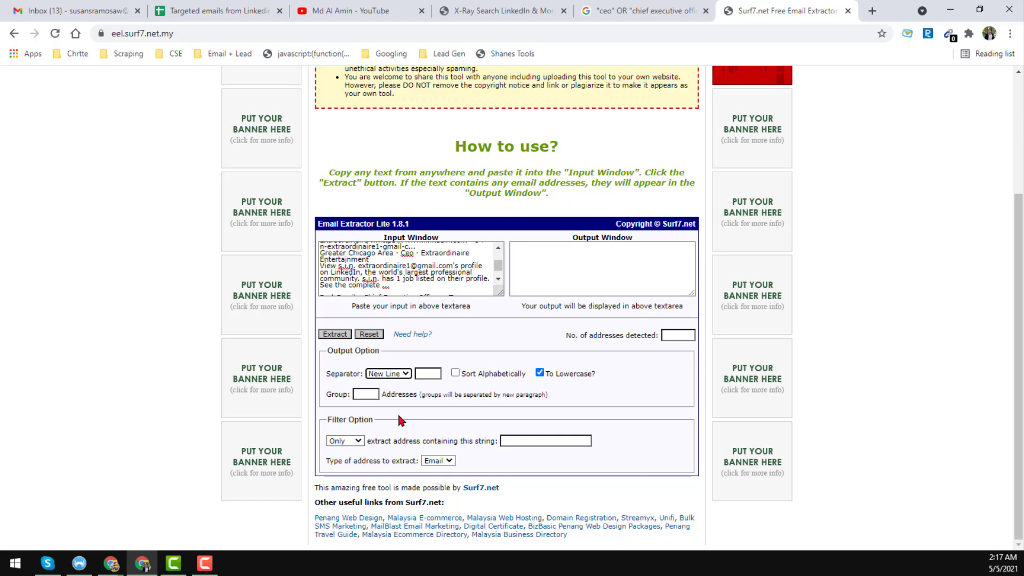
click(591, 274)
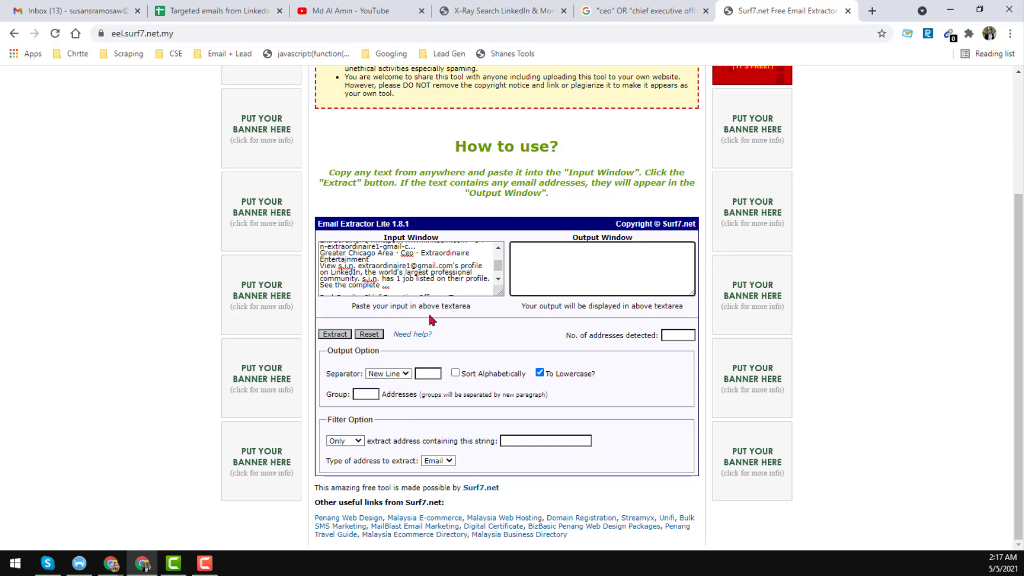
click(336, 336)
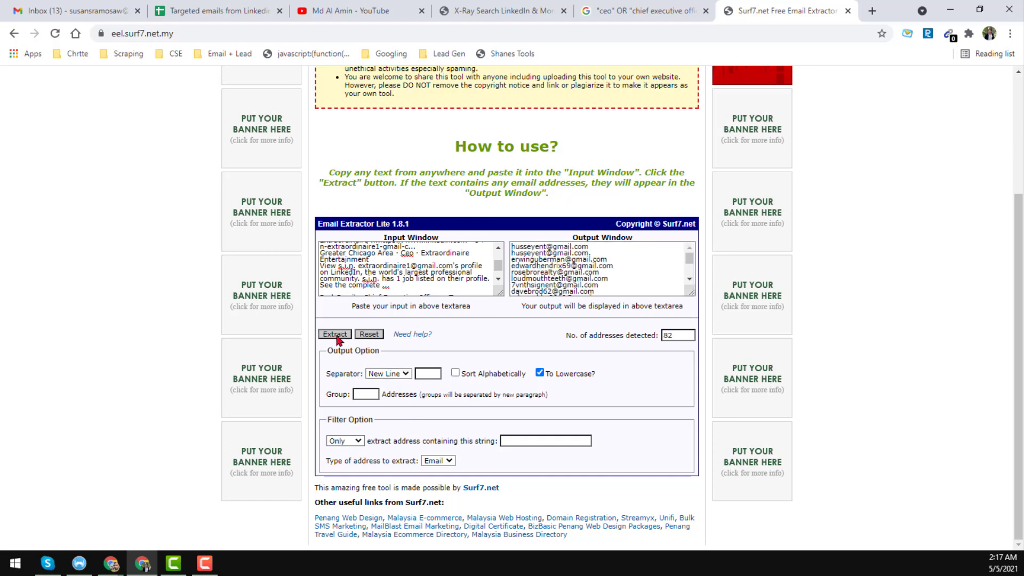
click(640, 8)
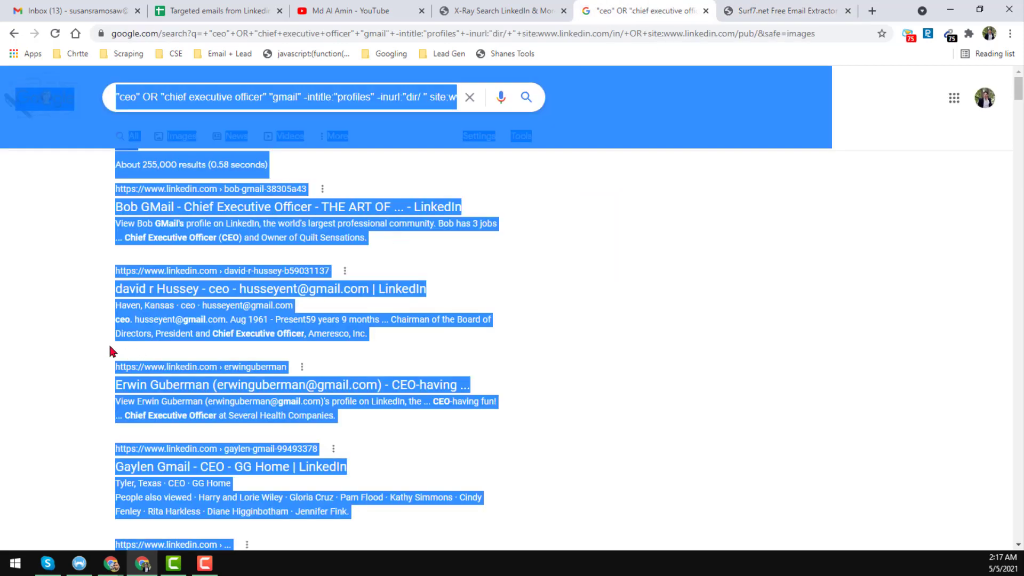
click(90, 347)
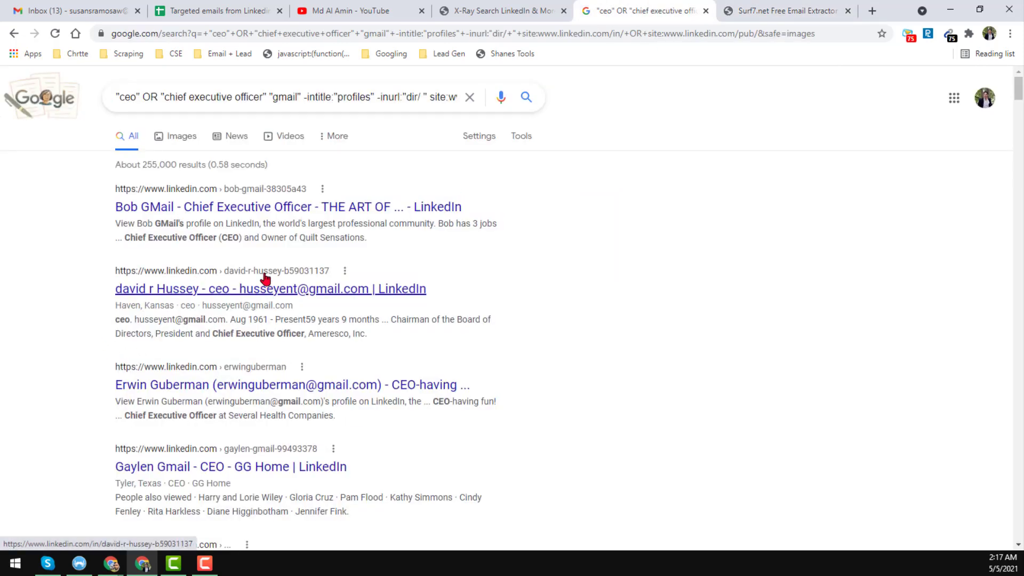
click(770, 12)
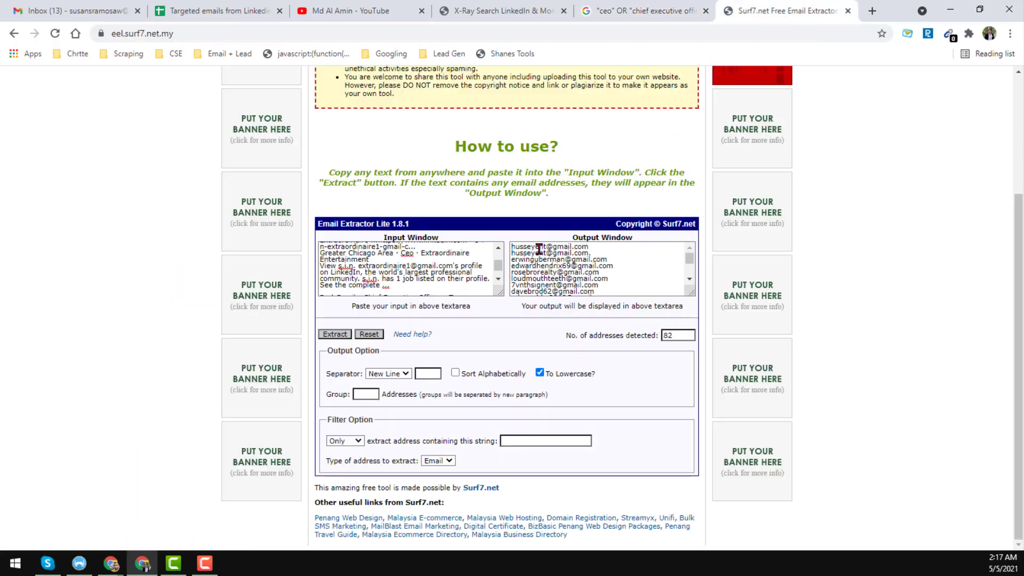
Copy all addresses from the Output Window and paste them into the Google Sheets file "Targeted emails from Linkedin" starting at cell B2
click(624, 269)
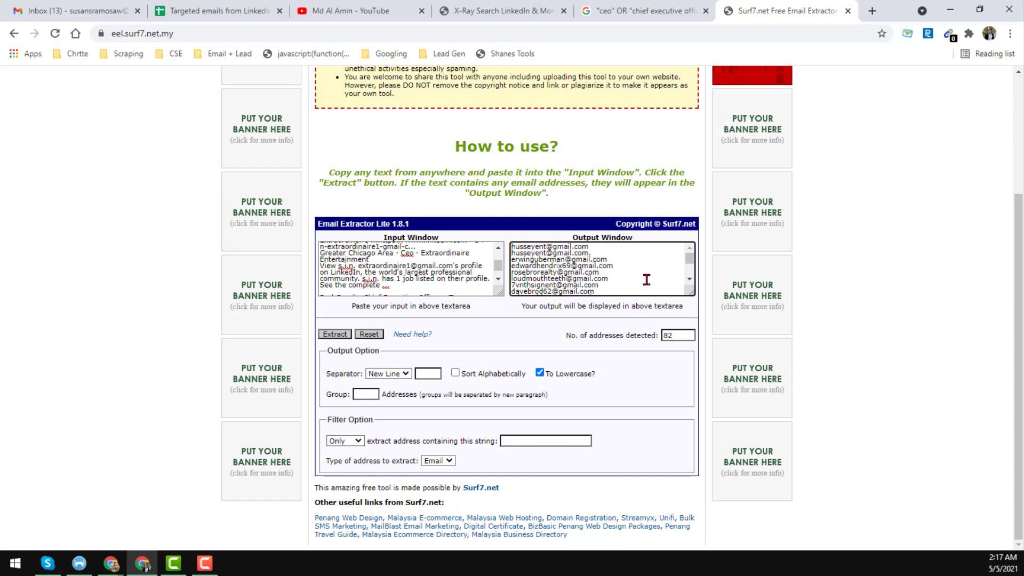
key(ctrl+a)
key(ctrl+c)
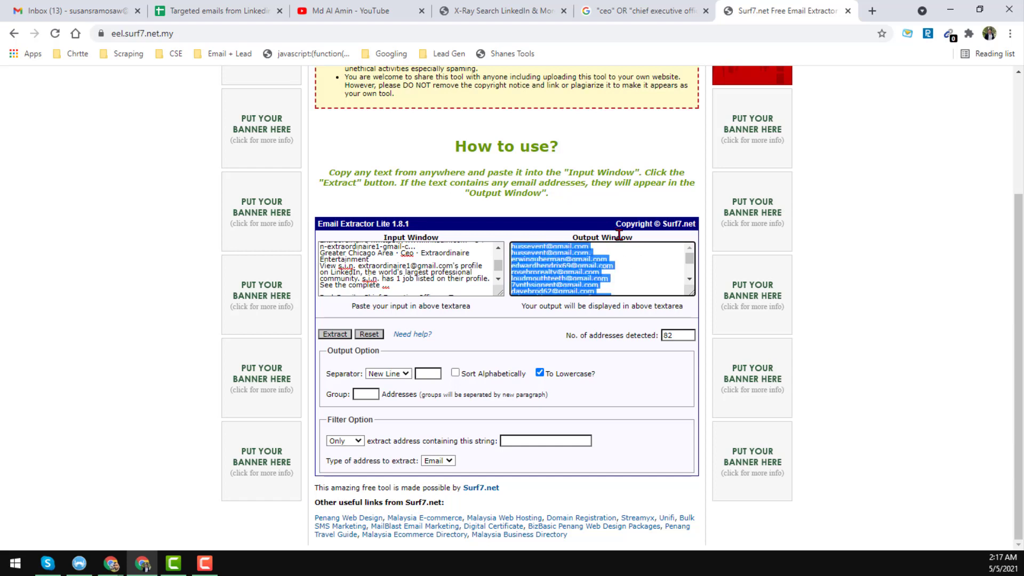
click(255, 12)
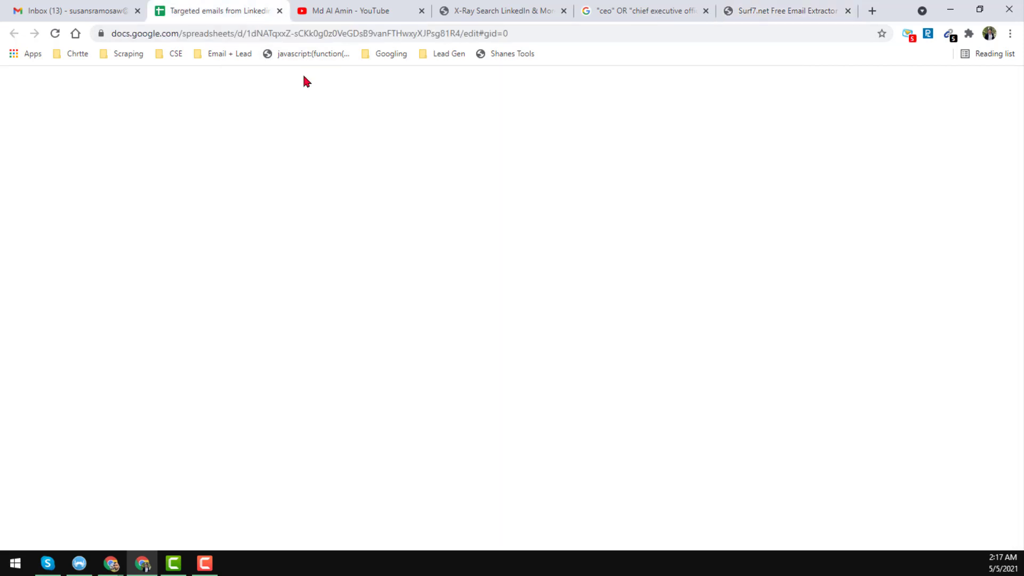
click(149, 186)
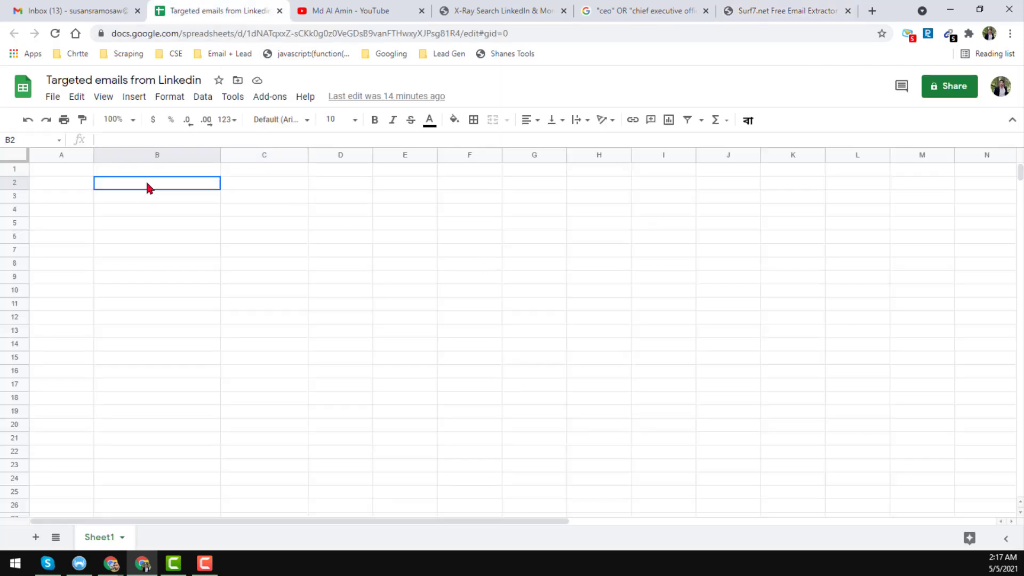
key(ctrl+v)
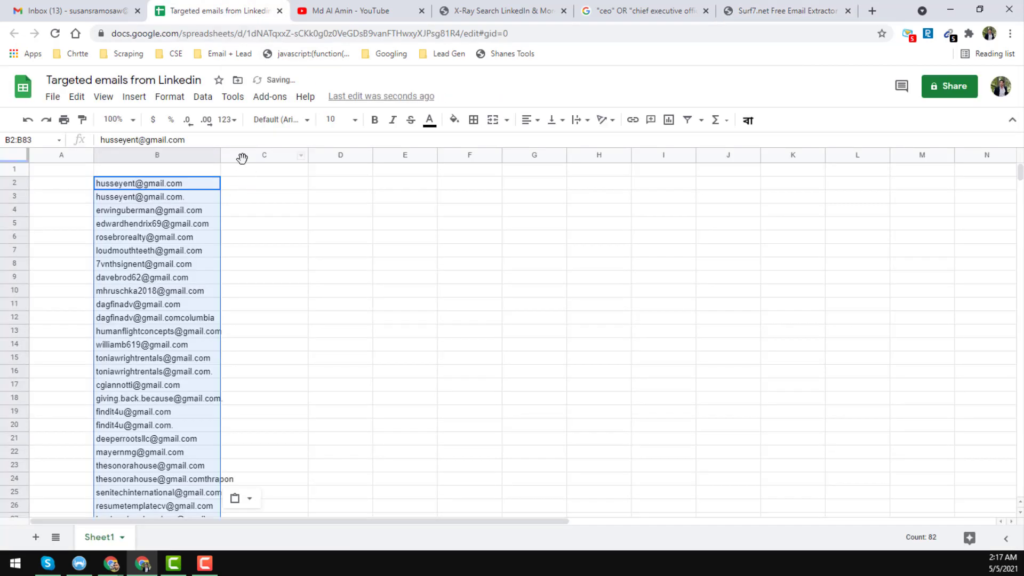
Widen column B to fit the email addresses and enter the heading "Gmail" in cell B1
drag(220, 159, 304, 157)
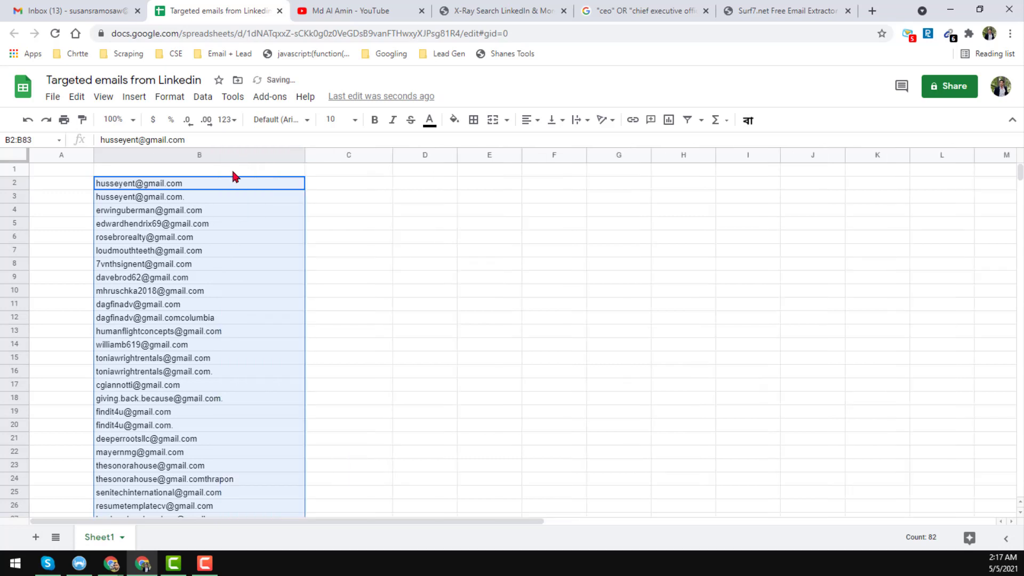
click(232, 169)
text(Gmail)
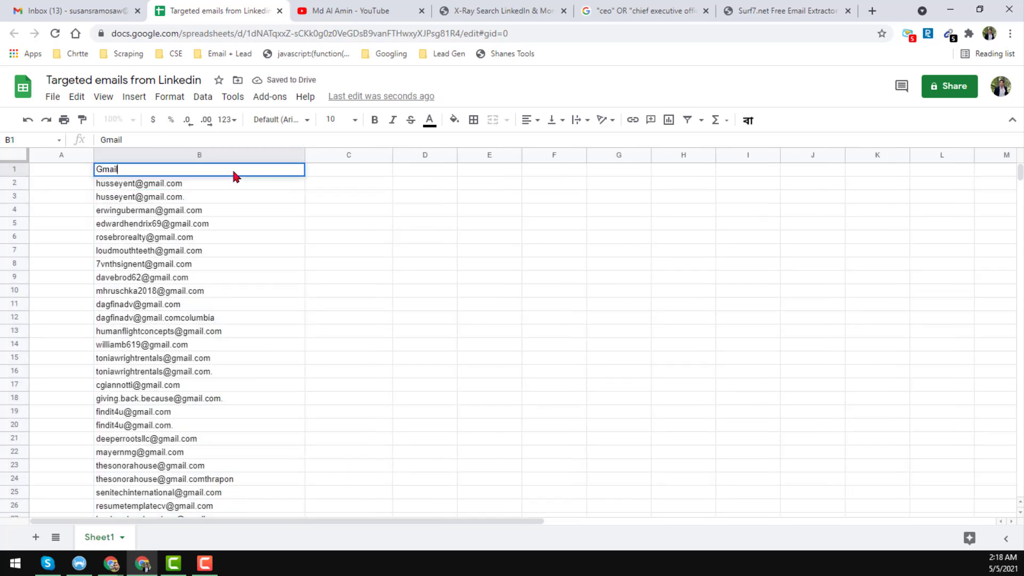
key(Return)
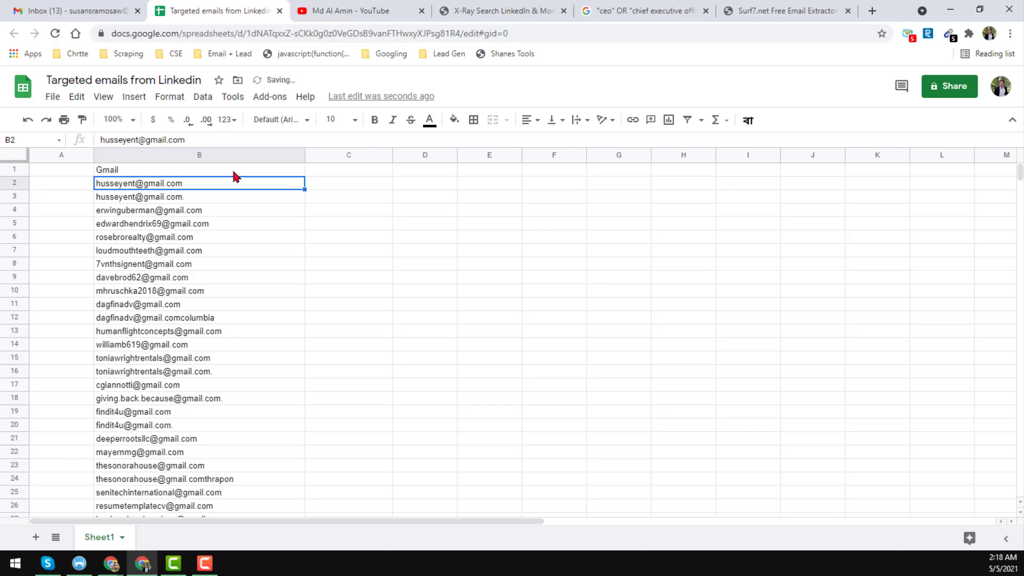
Freeze the heading row 1 of the sheet
click(6, 169)
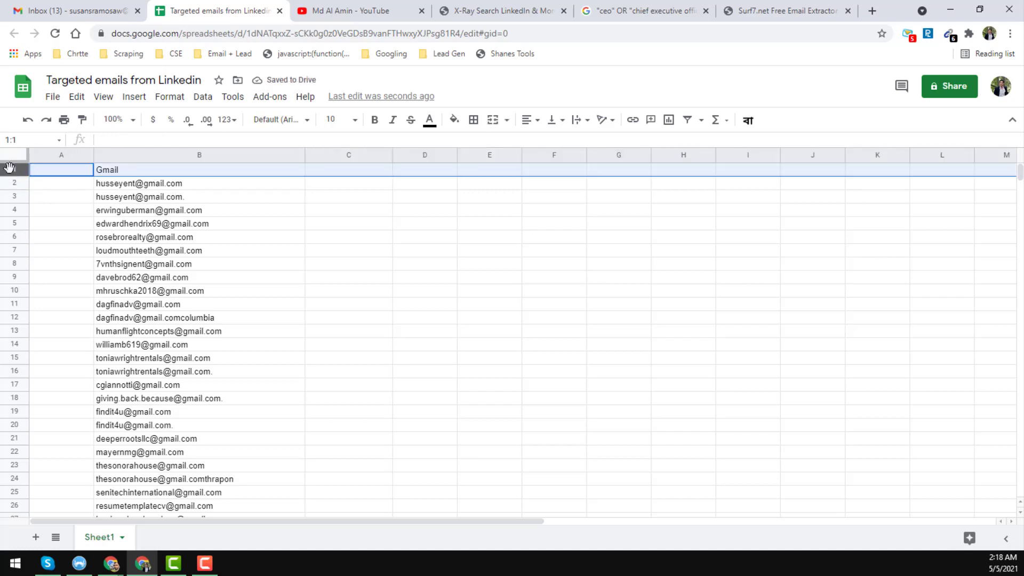
click(103, 96)
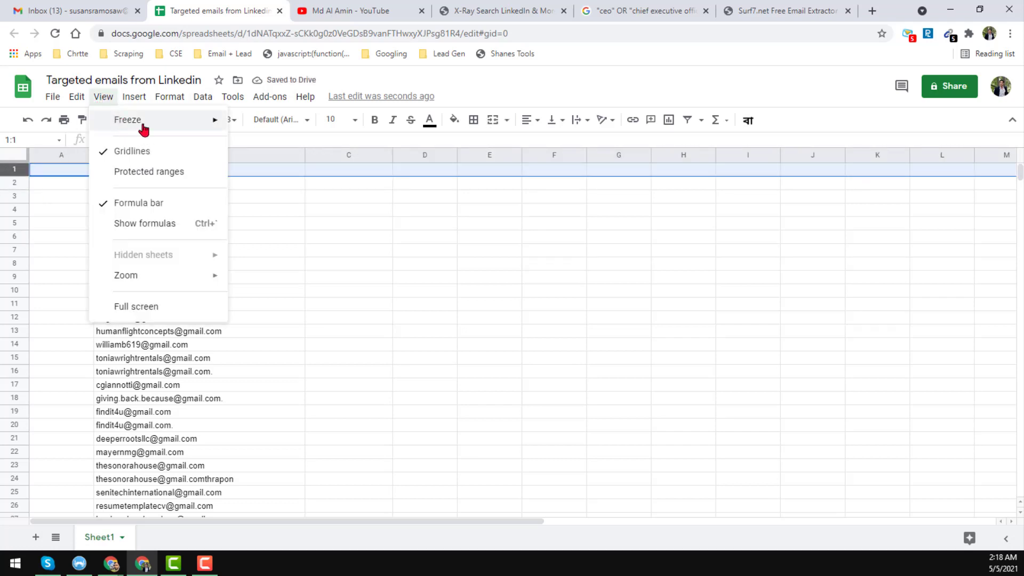
mouse_move(183, 122)
click(279, 150)
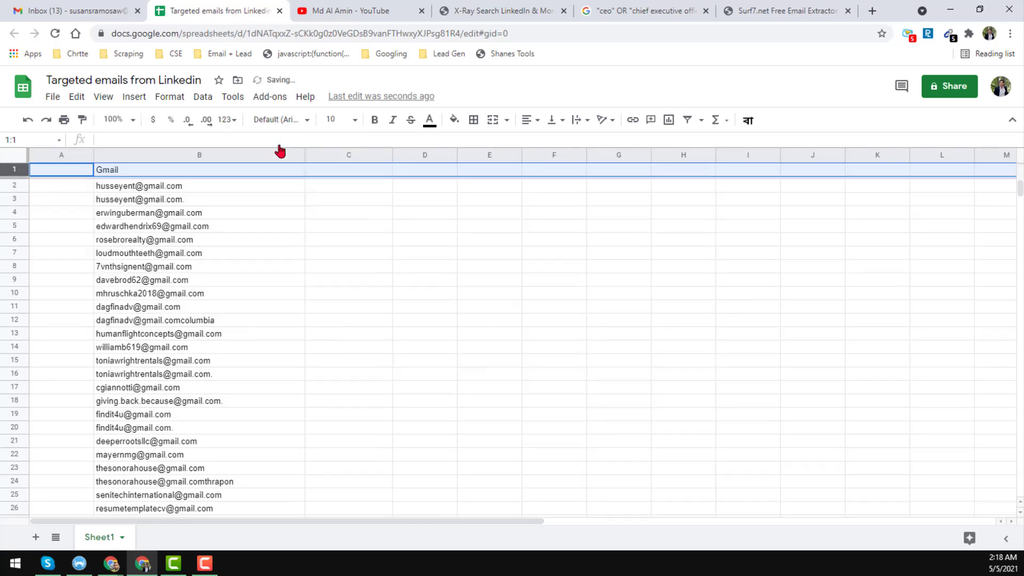
Enter the heading "Sl" in cell A1 and the serial numbers 1 and 2 in cells A2 and A3
click(68, 171)
text(Sl)
key(Return)
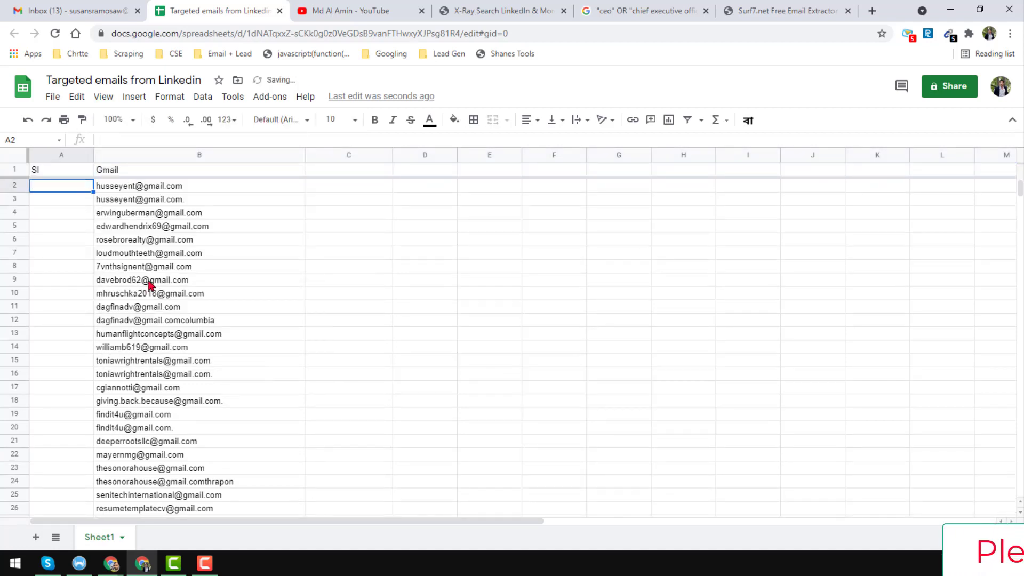
text(1)
key(Return)
text(2)
key(Return)
Fill the serial number series from A2:A3 down column A to the last email row and check its end
drag(67, 189, 84, 201)
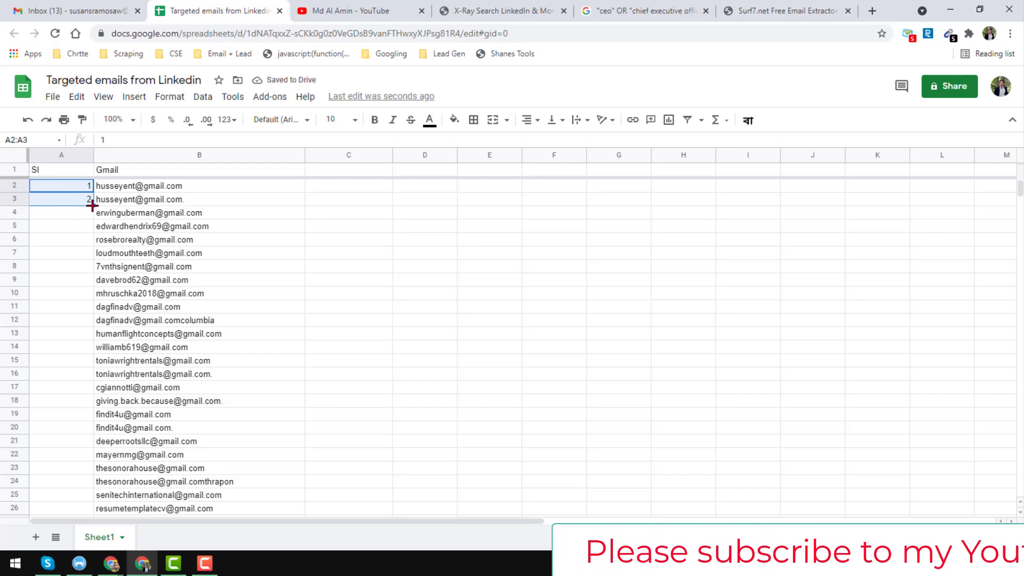
double_click(92, 205)
scroll(97, 228, down, 11)
scroll(98, 228, down, 15)
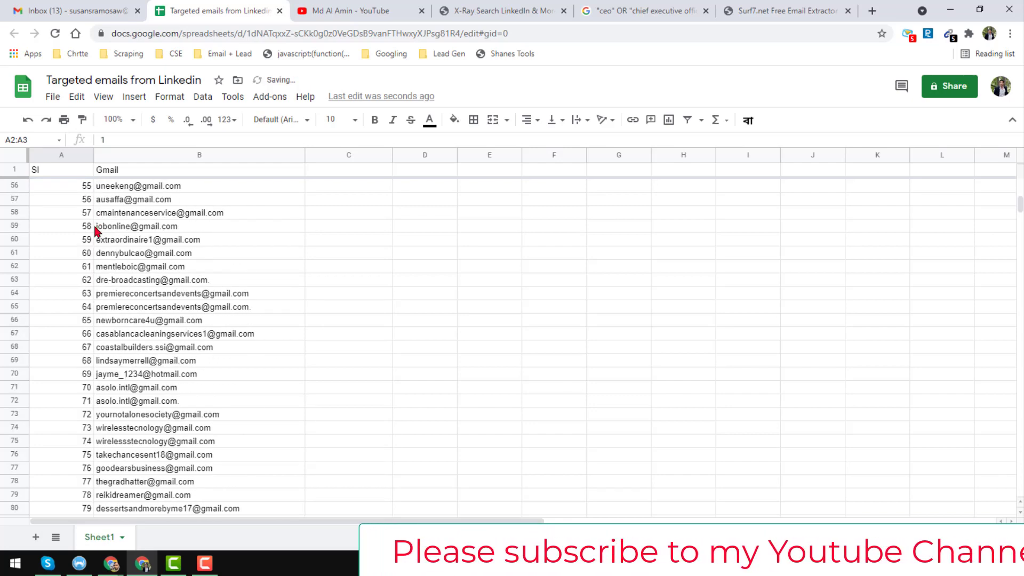
click(176, 215)
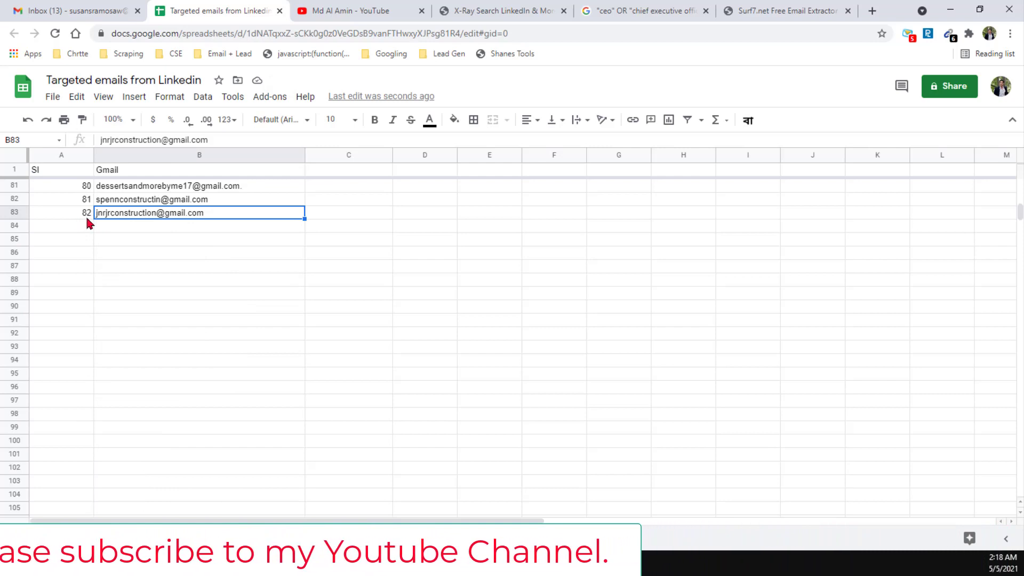
scroll(307, 246, up, 5)
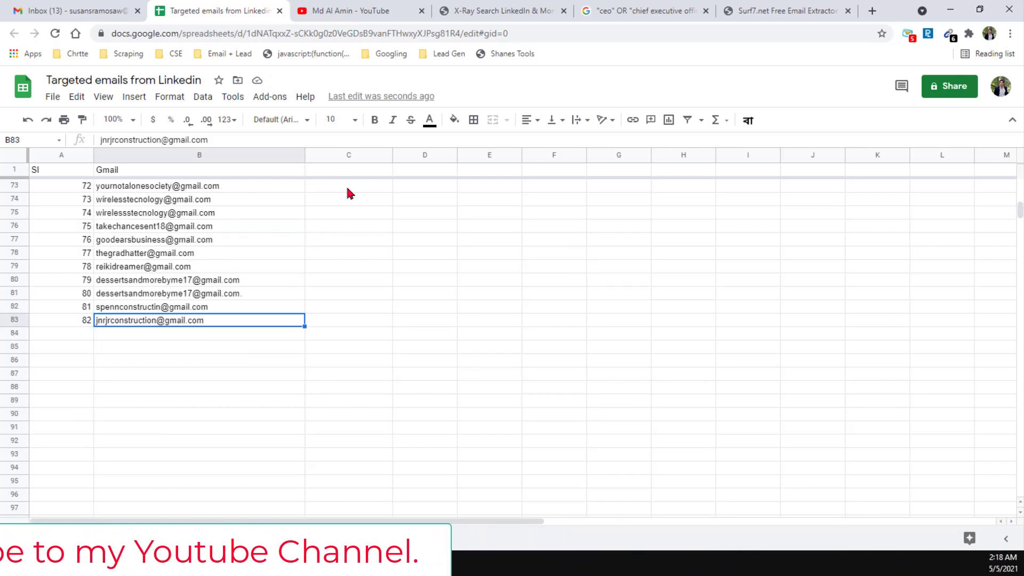
Return to the Google results for the CEO search and open the second page of results
click(663, 8)
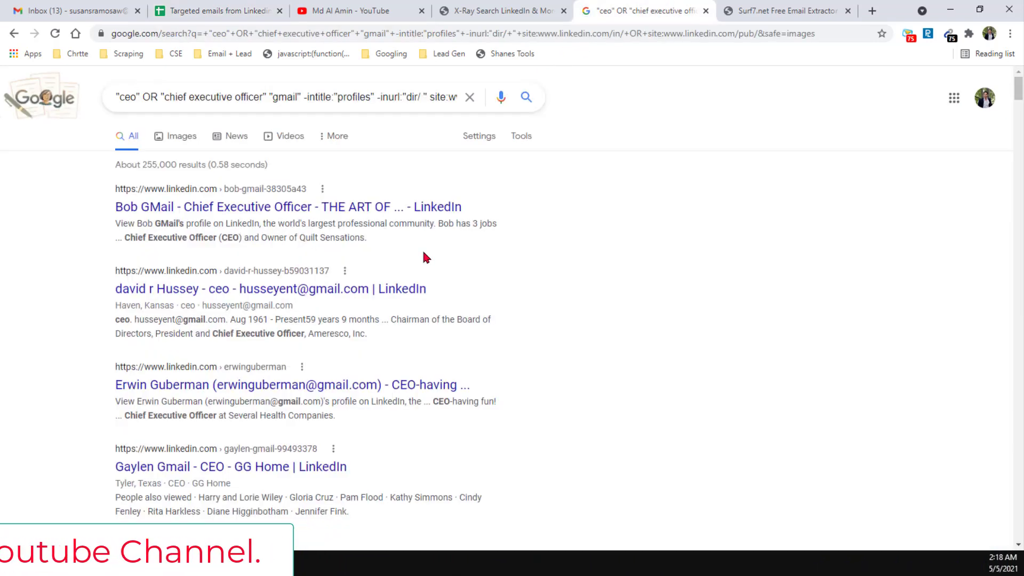
click(808, 9)
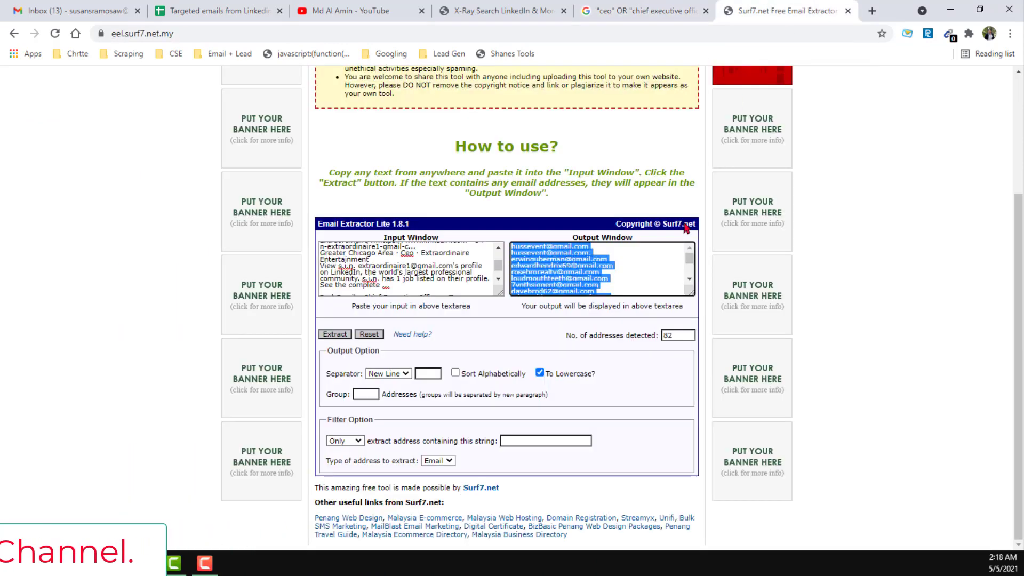
click(645, 11)
scroll(471, 316, down, 8)
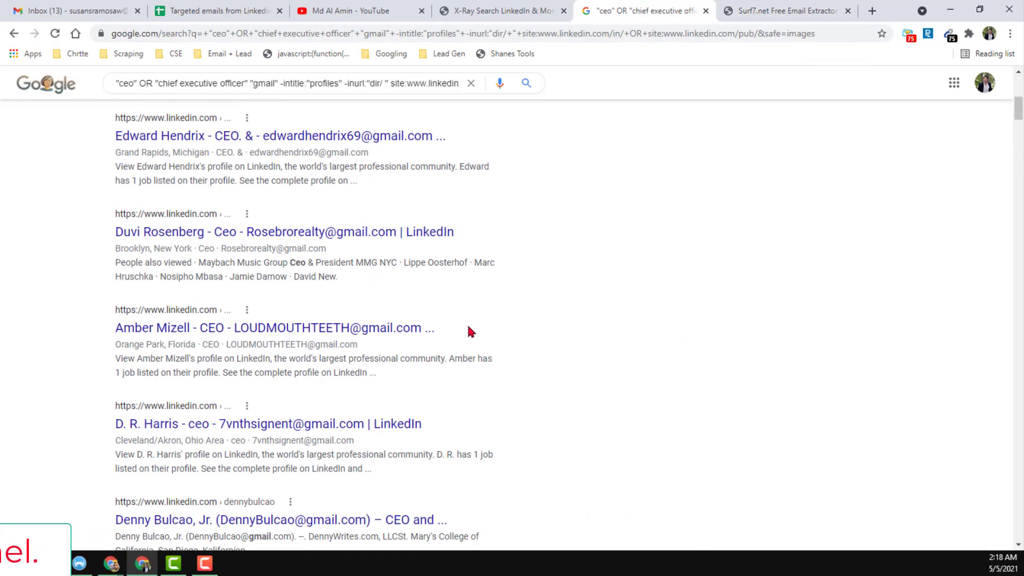
scroll(516, 383, down, 20)
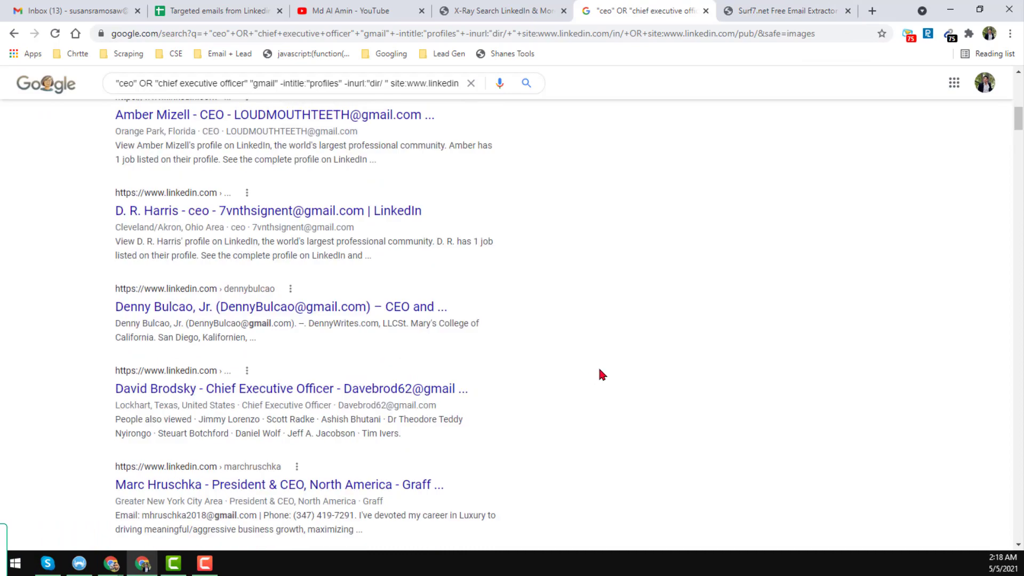
scroll(598, 375, down, 10)
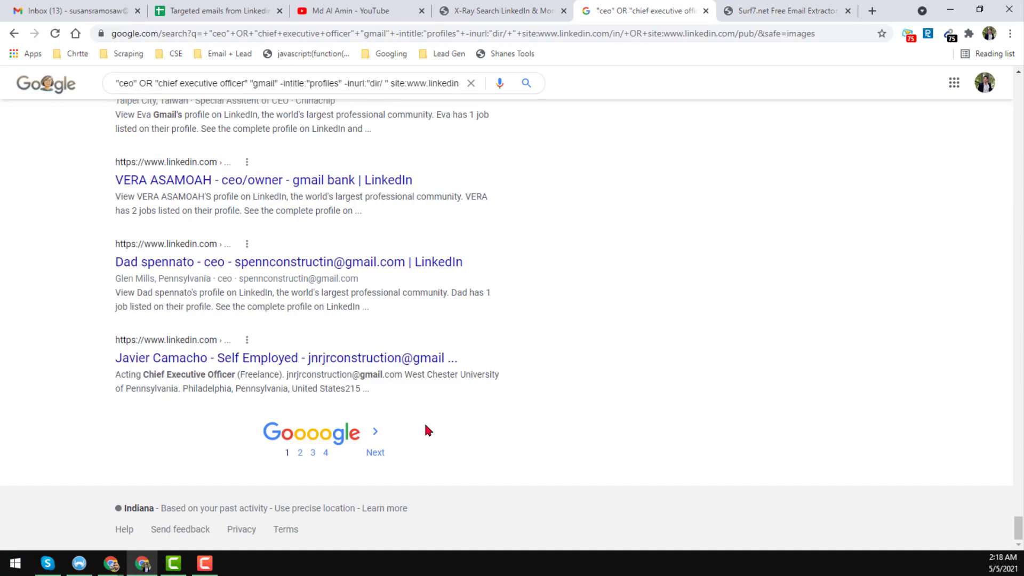
click(376, 453)
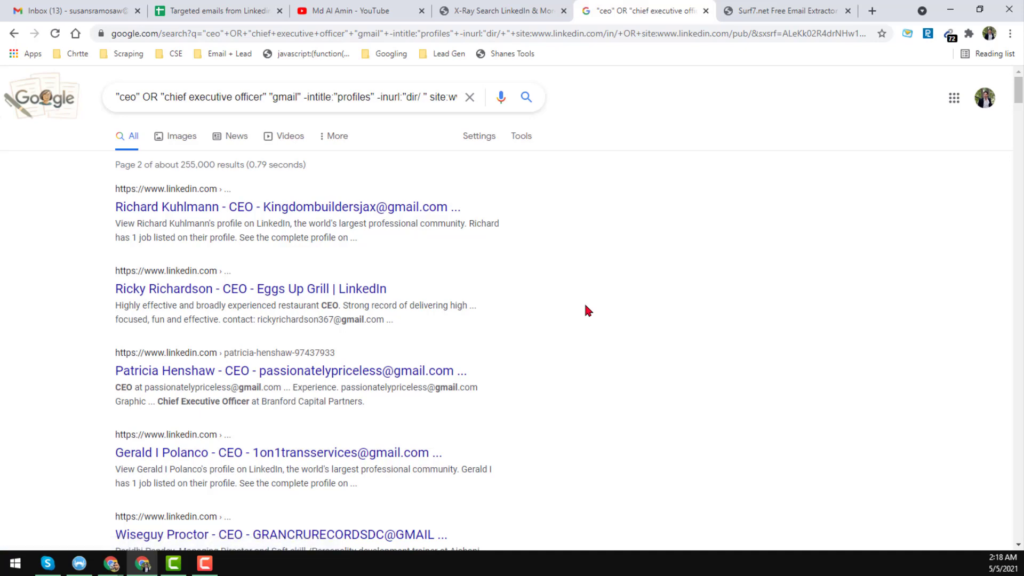
Copy the whole second results page, replace the Input Window text of Email Extractor Lite with it, and extract the addresses
key(ctrl+a)
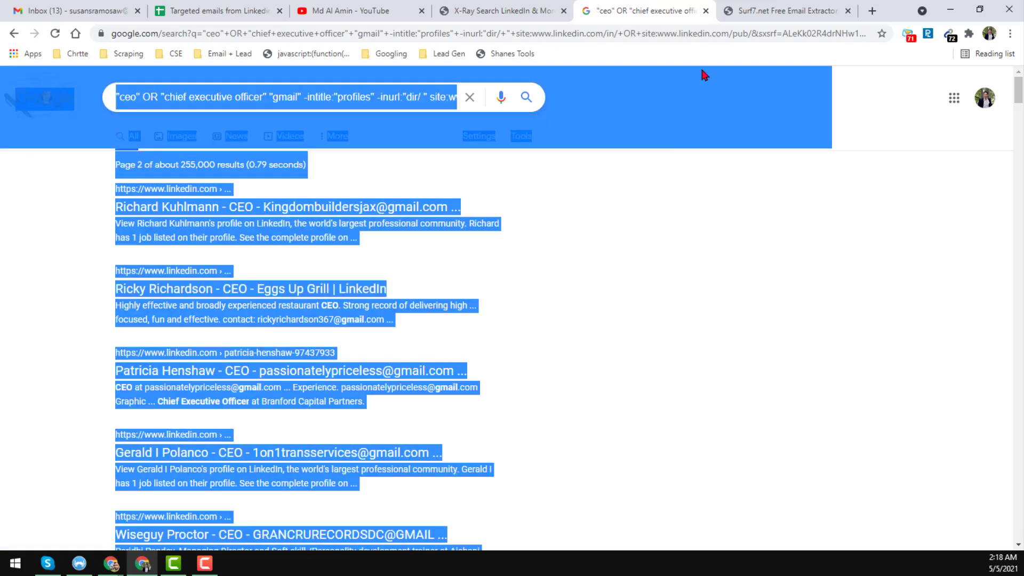
click(781, 11)
click(416, 273)
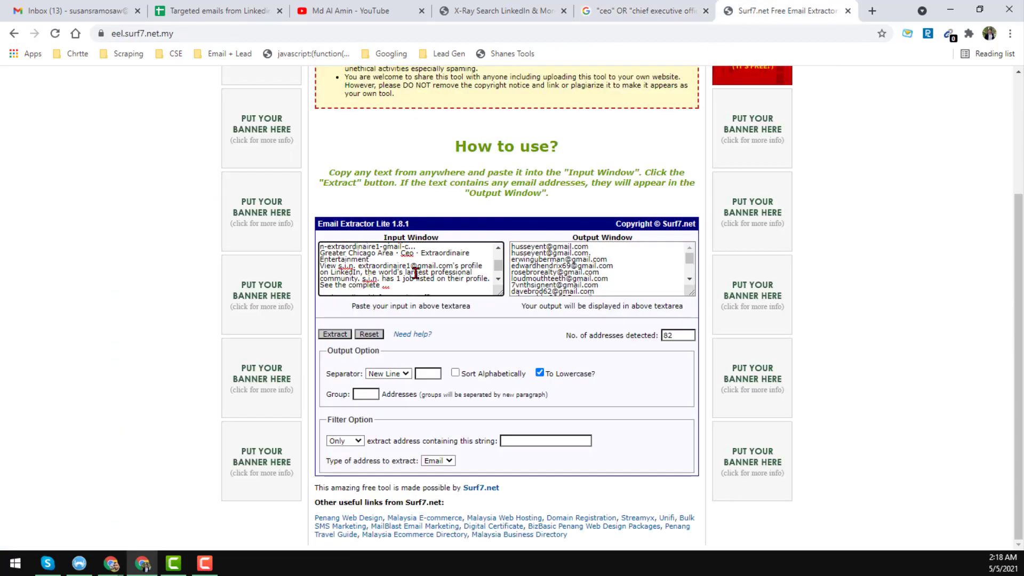
key(ctrl+a)
key(Delete)
click(547, 278)
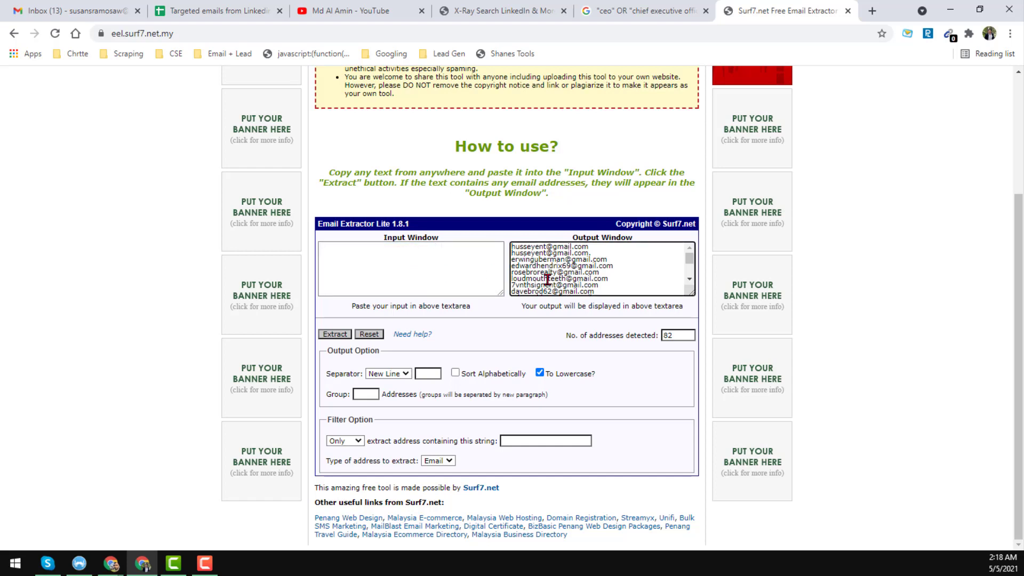
key(ctrl+a)
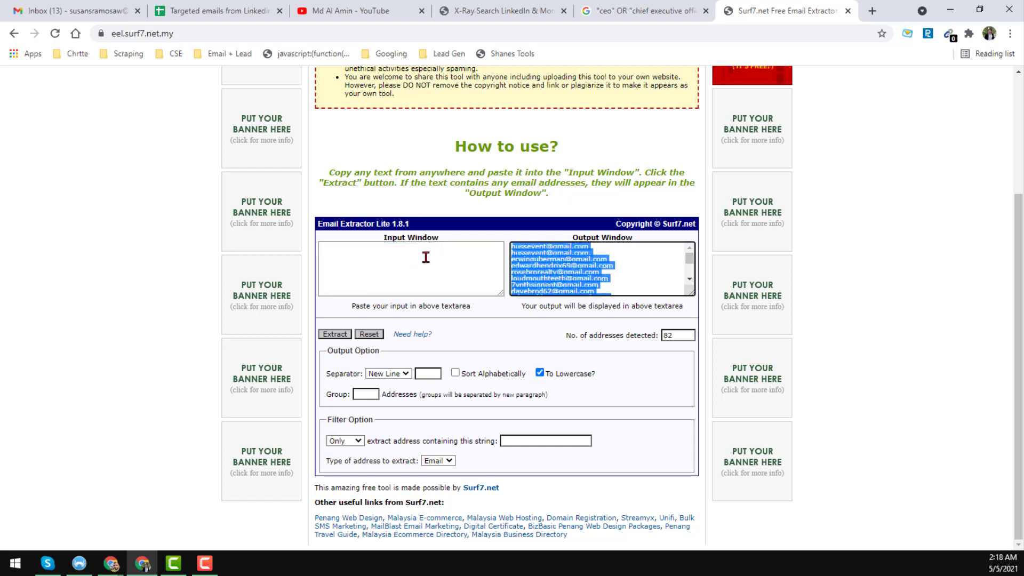
click(454, 272)
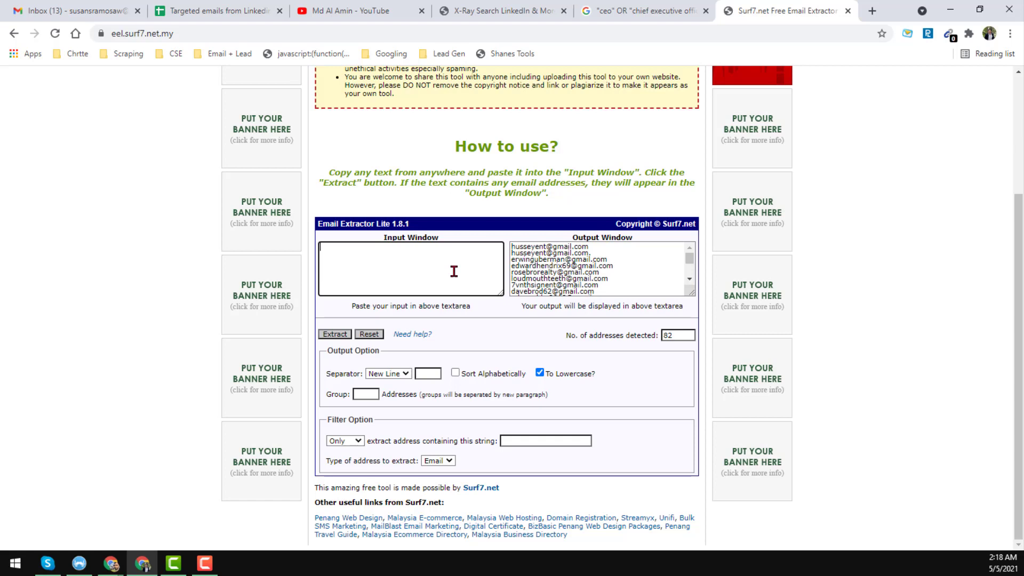
key(ctrl+v)
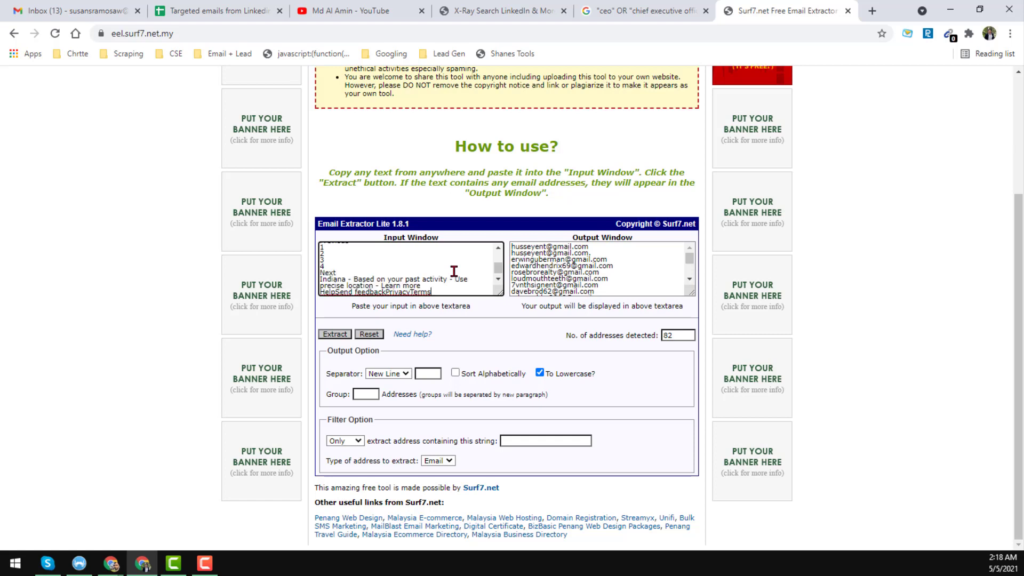
click(336, 334)
Copy all newly extracted addresses and paste them into the Google Sheets list starting at cell B84
click(666, 277)
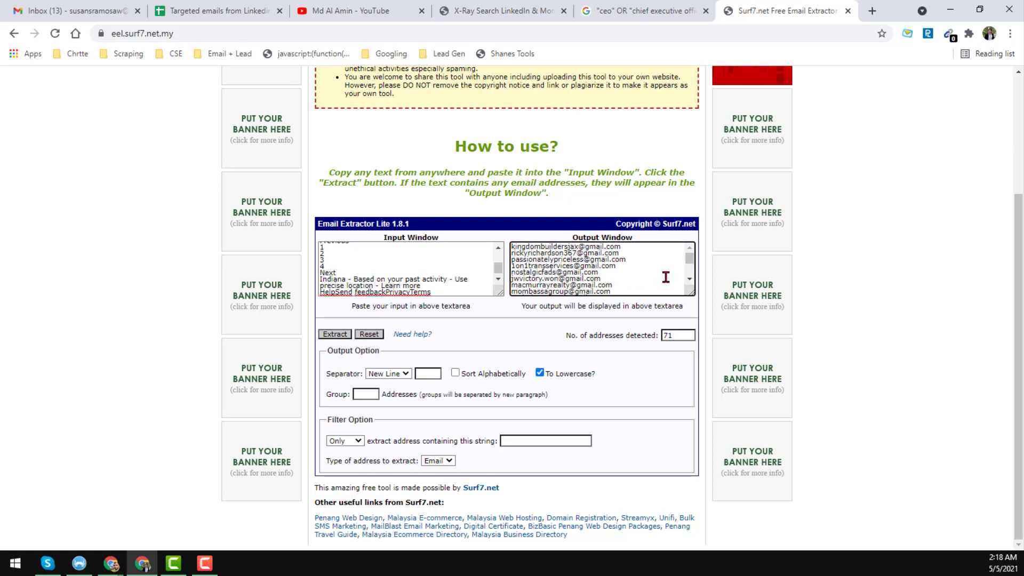
key(ctrl+a)
key(ctrl+c)
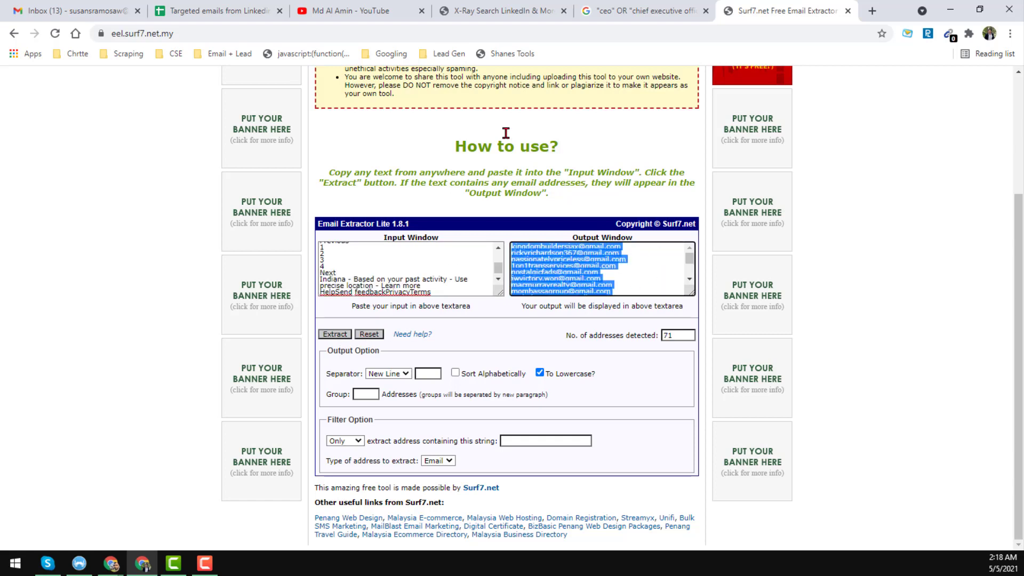
click(218, 10)
click(227, 337)
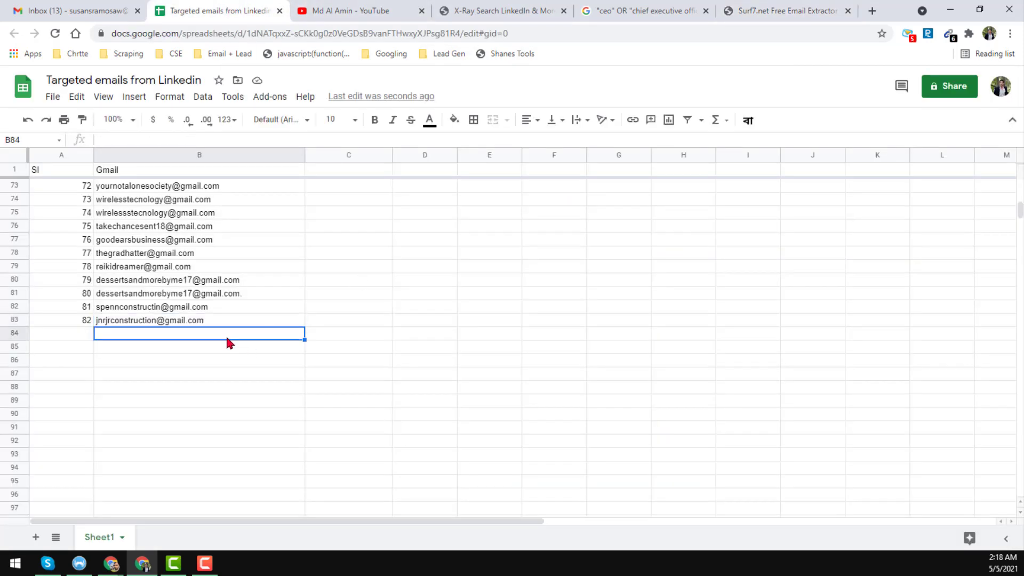
key(ctrl+v)
Extend the serial number series from A82:A83 down column A to the last email row and check the list's end
click(83, 308)
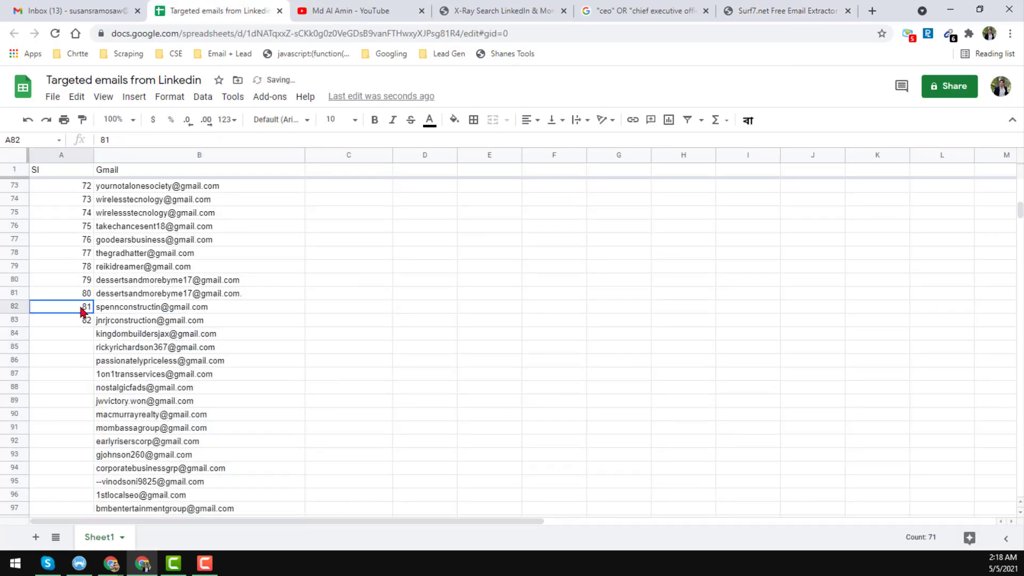
drag(82, 311, 87, 324)
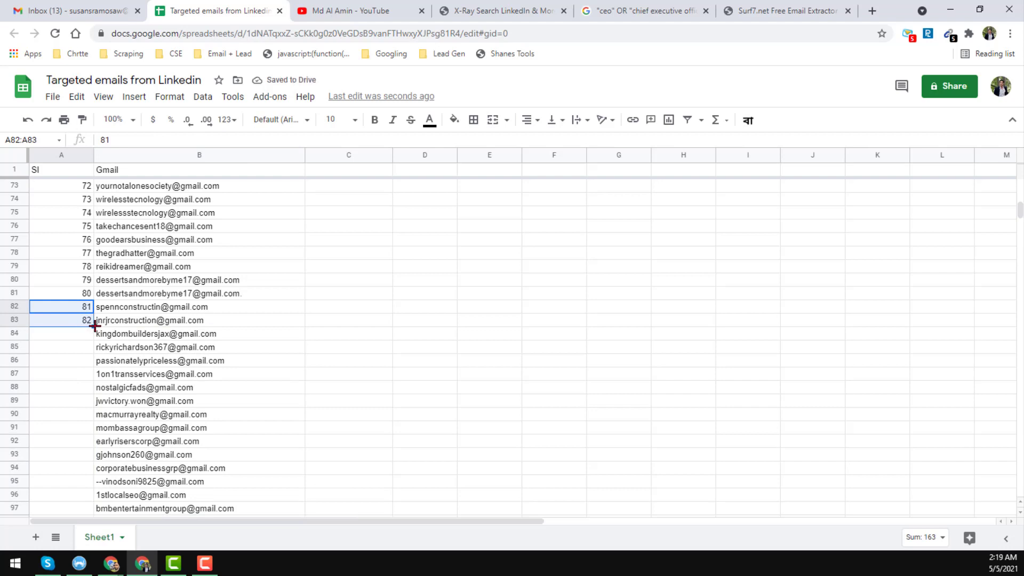
double_click(95, 325)
click(181, 335)
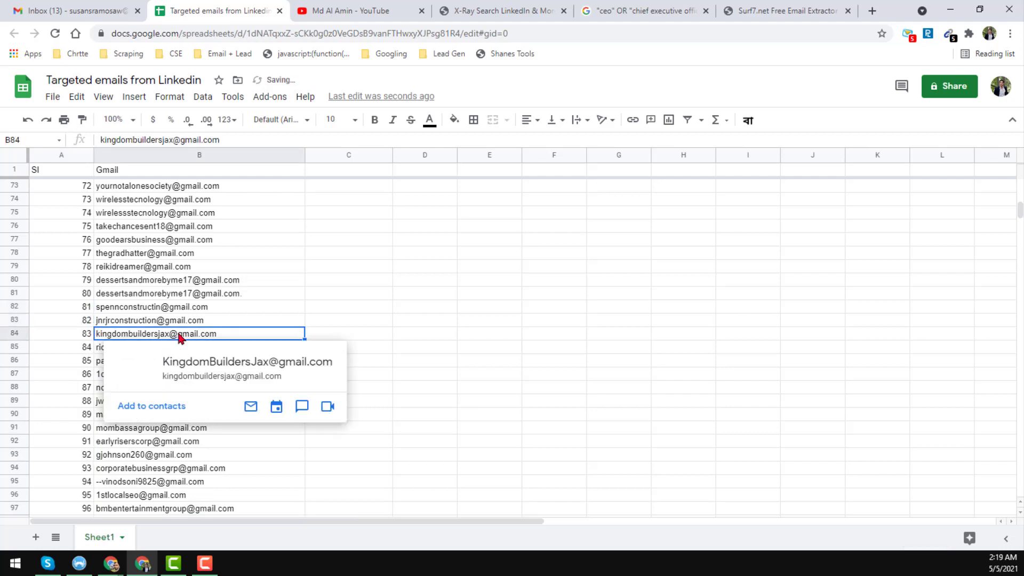
key(ctrl+Down)
scroll(181, 335, down, 1)
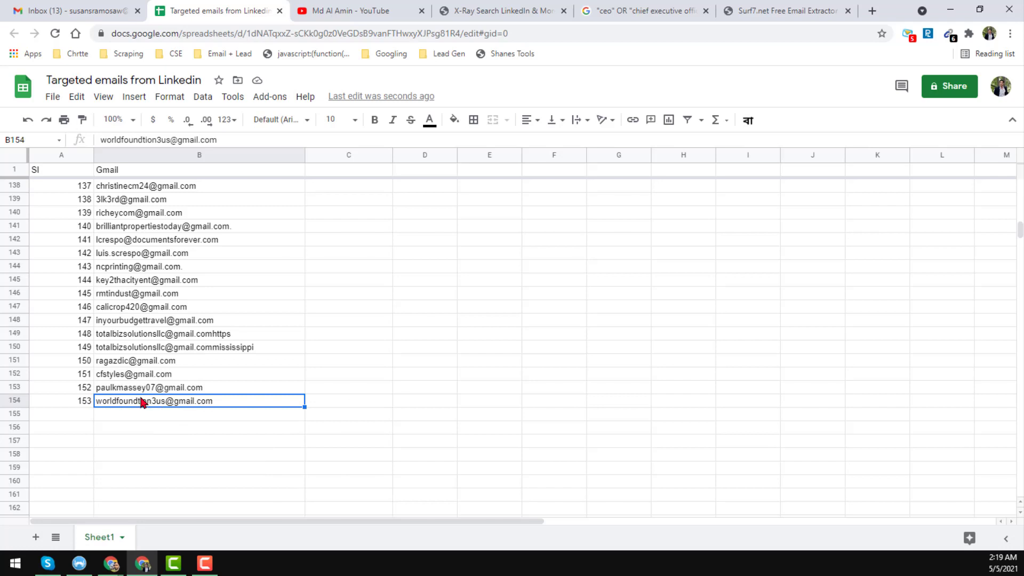
key(ctrl+Home)
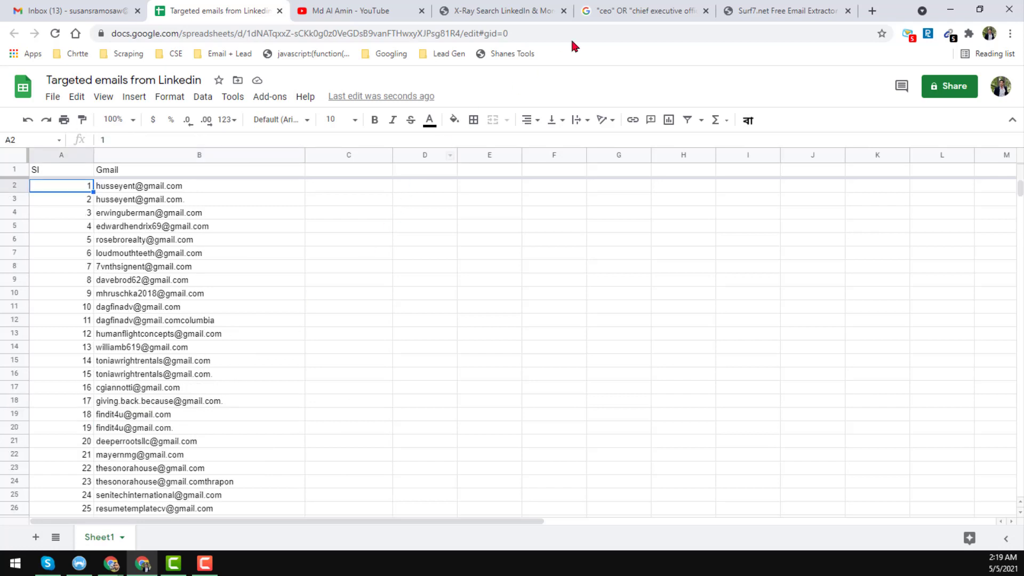
click(518, 6)
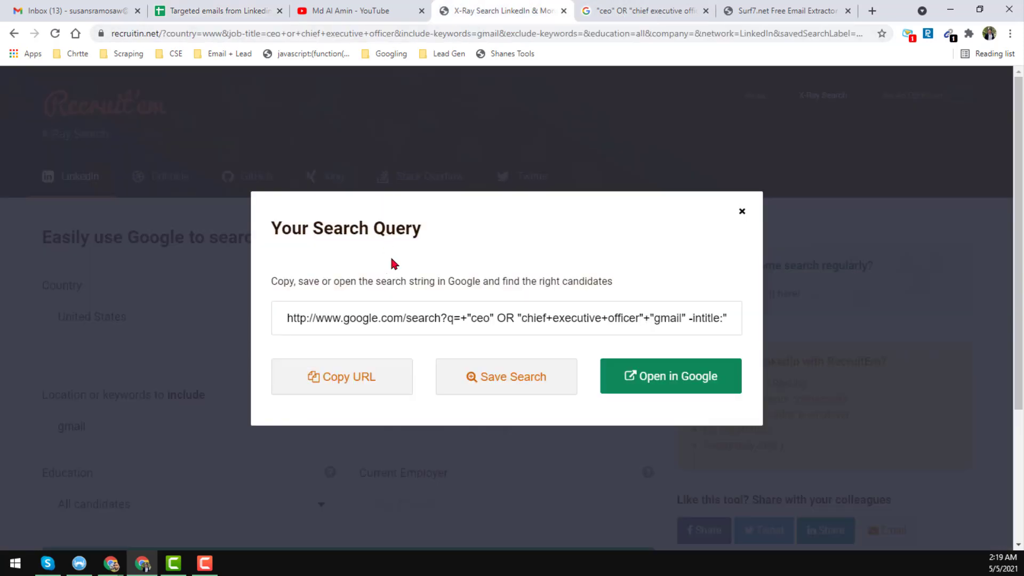
click(669, 11)
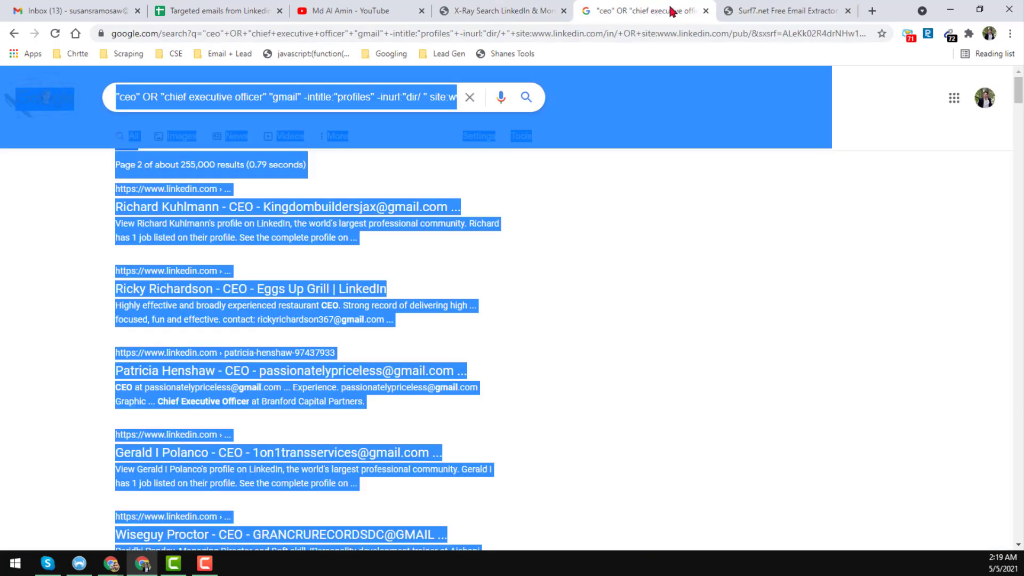
click(768, 9)
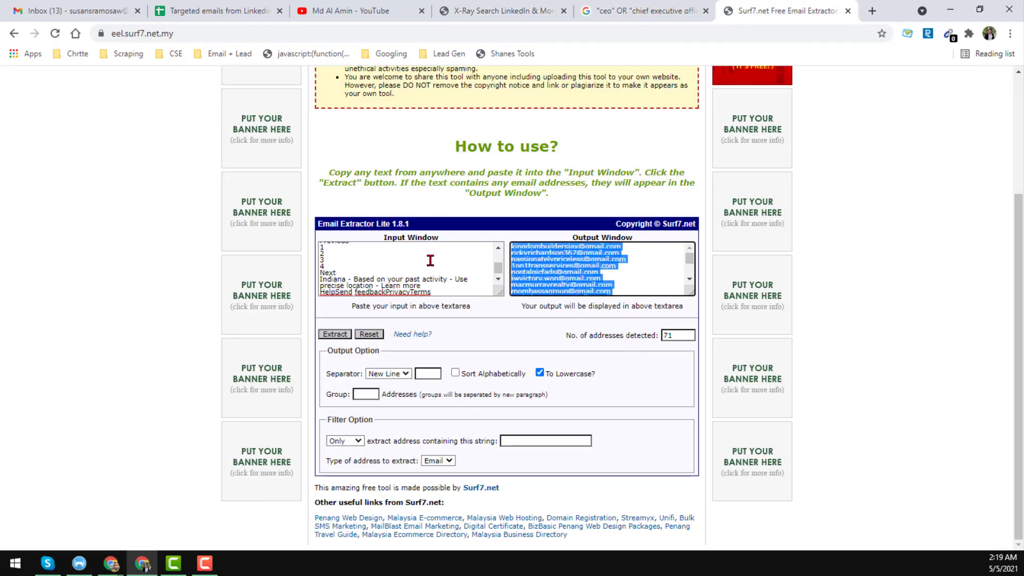
click(640, 11)
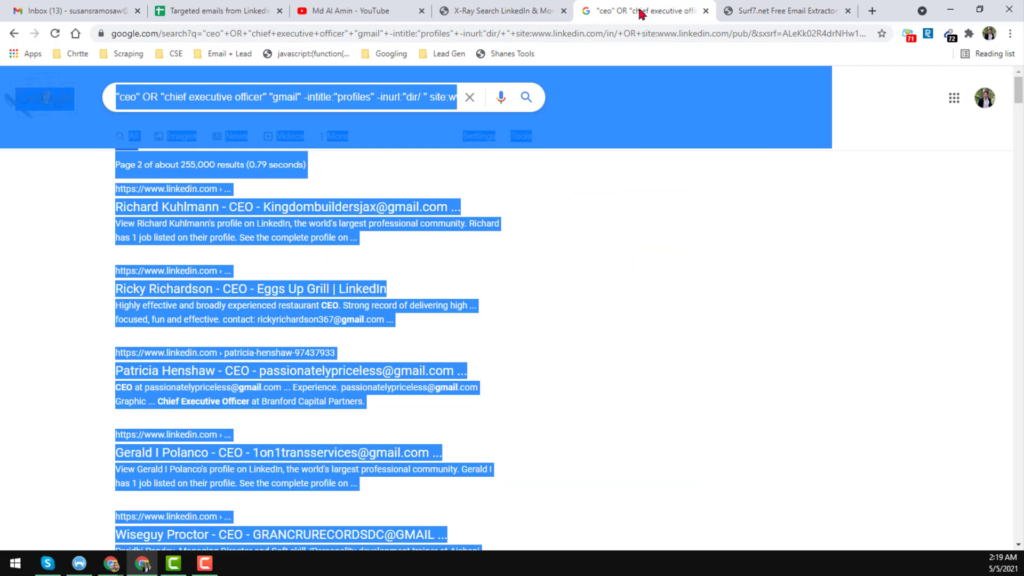
click(397, 10)
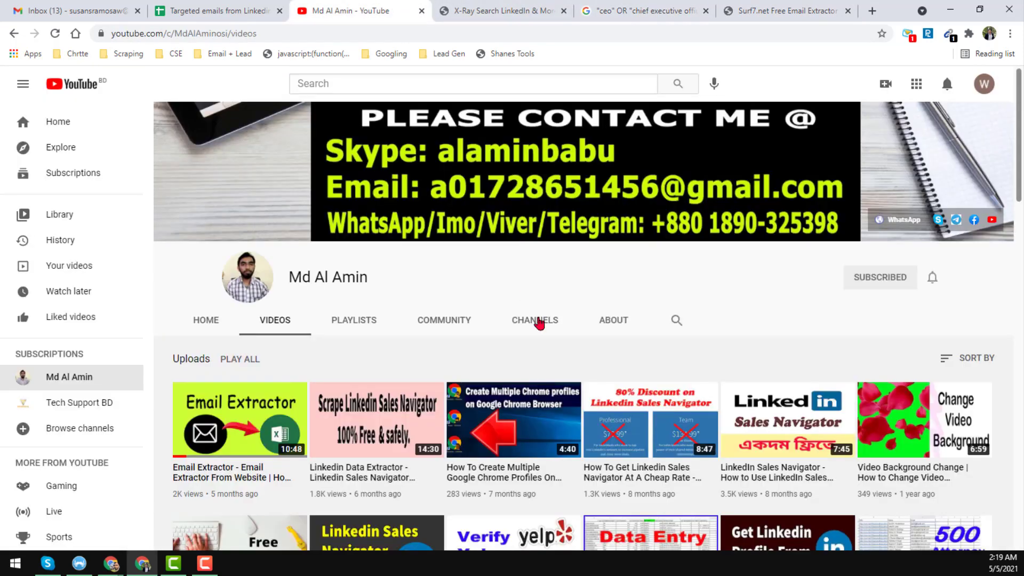